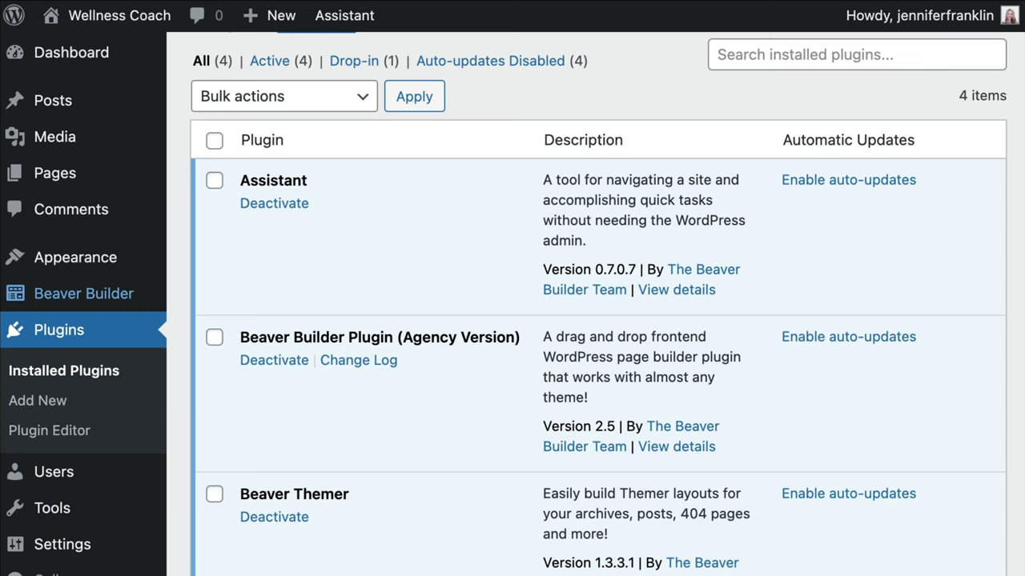
# Step: Create a new Themer Layout titled 'Header' with content type Themer Layout and layout Header
pyautogui.moveTo(112, 300)
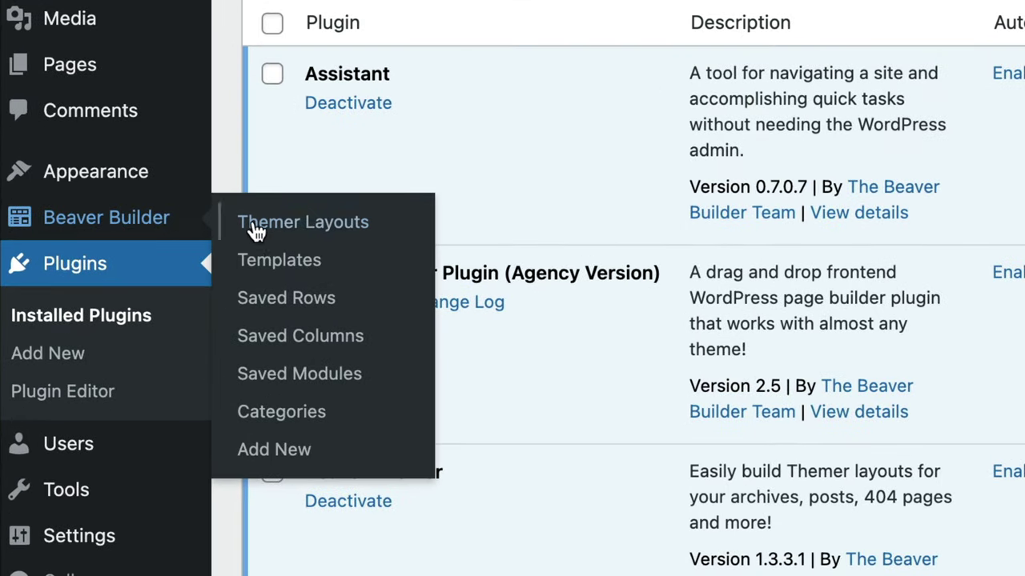
pyautogui.click(366, 230)
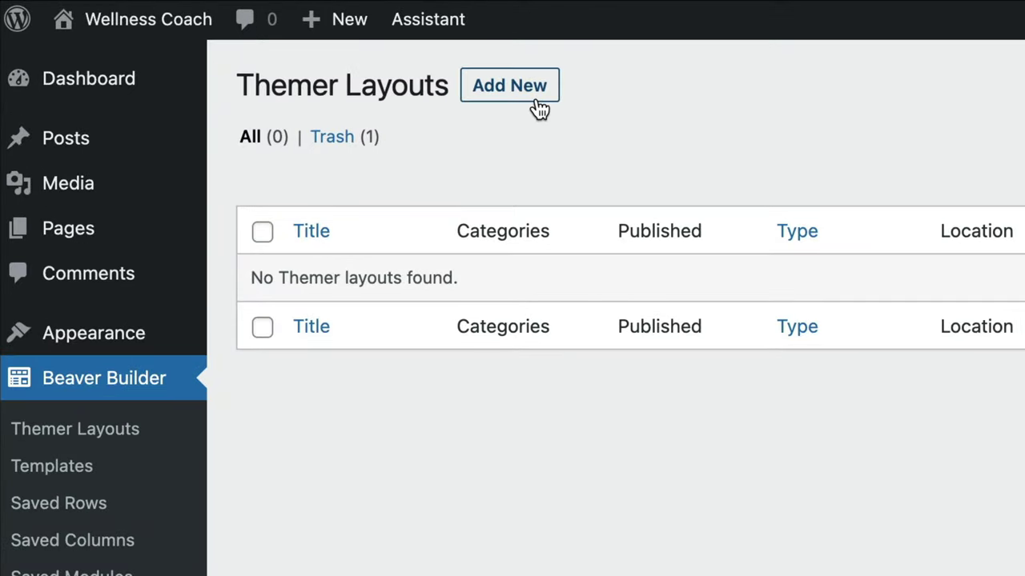
pyautogui.click(540, 108)
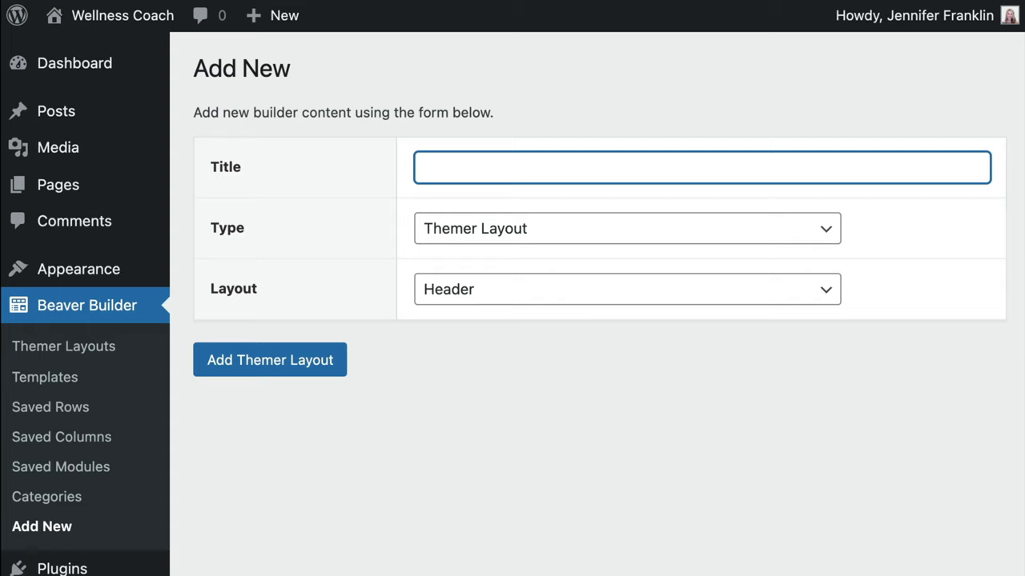
pyautogui.write('Header')
pyautogui.click(829, 241)
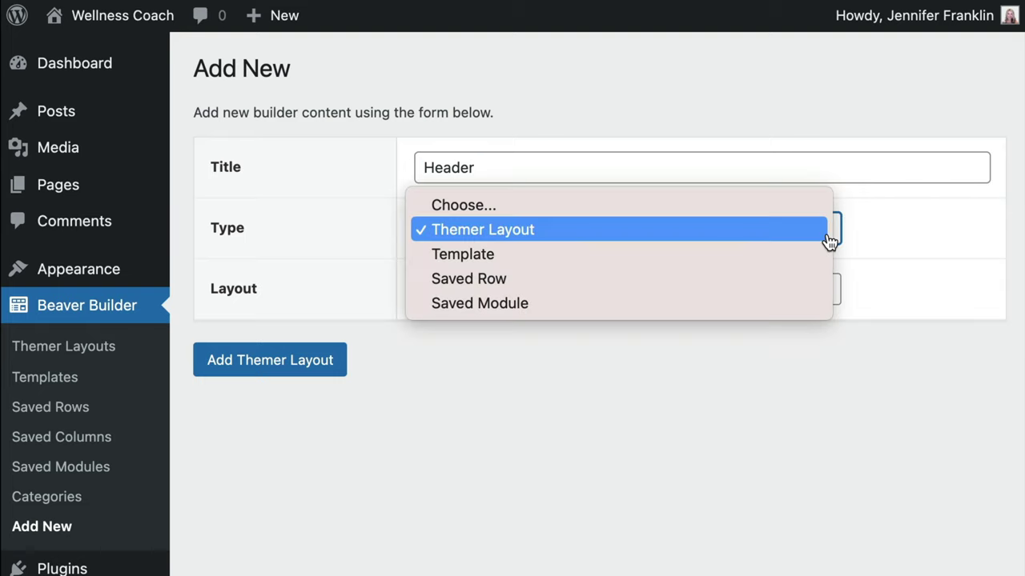
pyautogui.click(779, 240)
pyautogui.click(827, 297)
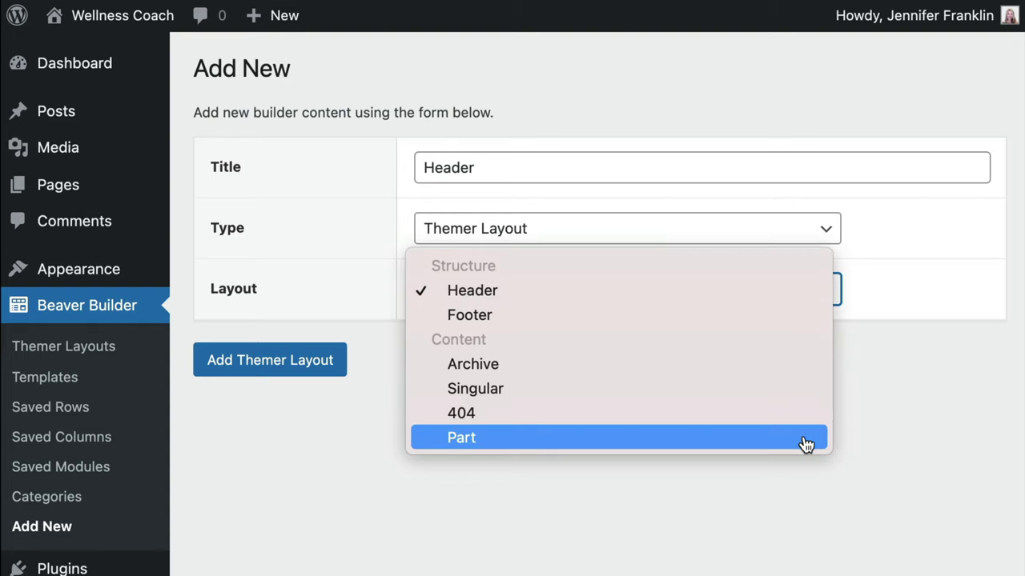
pyautogui.click(773, 304)
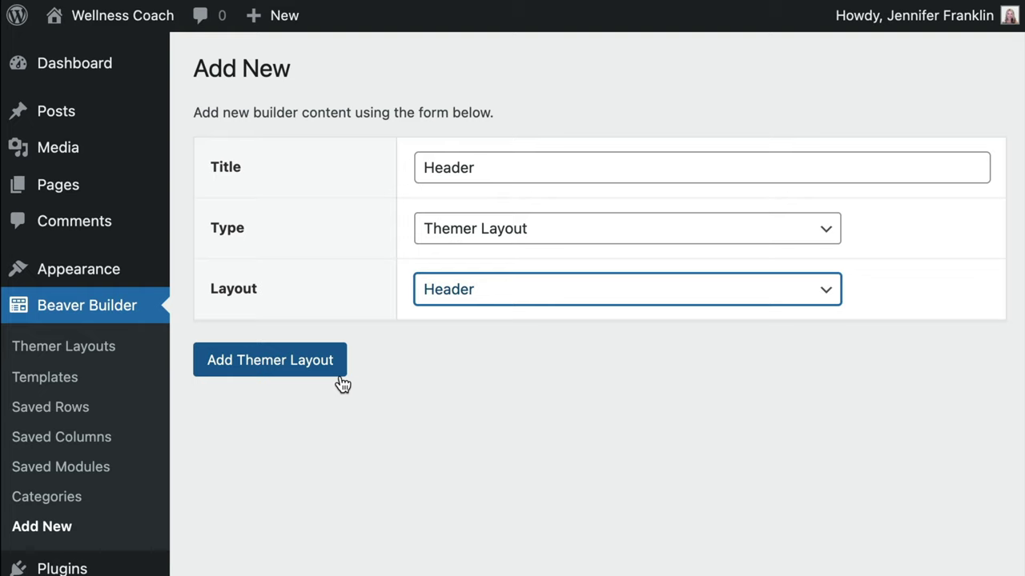
pyautogui.click(340, 374)
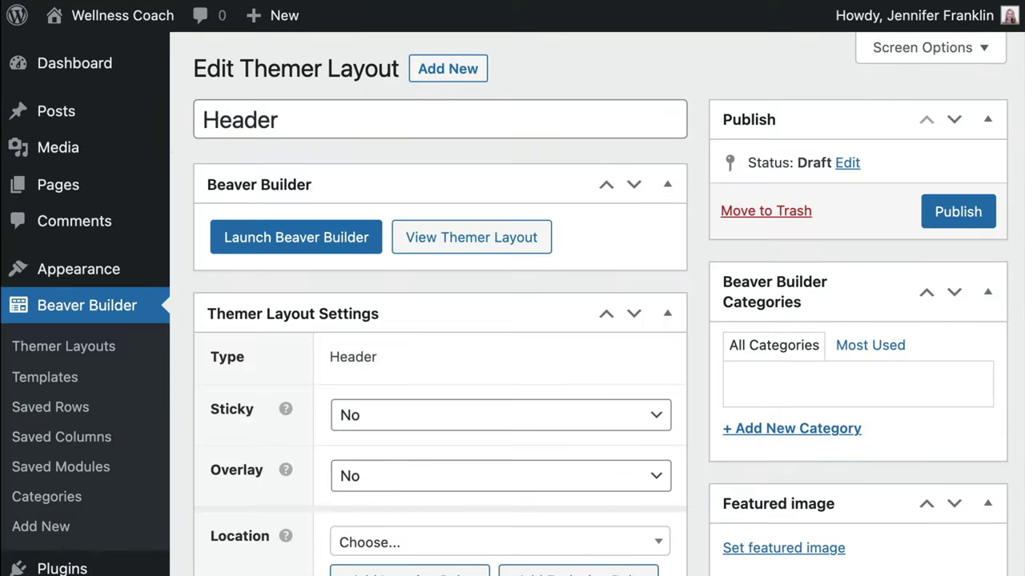
# Step: Set the header's Sticky option to Yes, keeping Shrink on Yes and Overlay on No
pyautogui.scroll(-3, 512, 320)
pyautogui.scroll(-1, 512, 321)
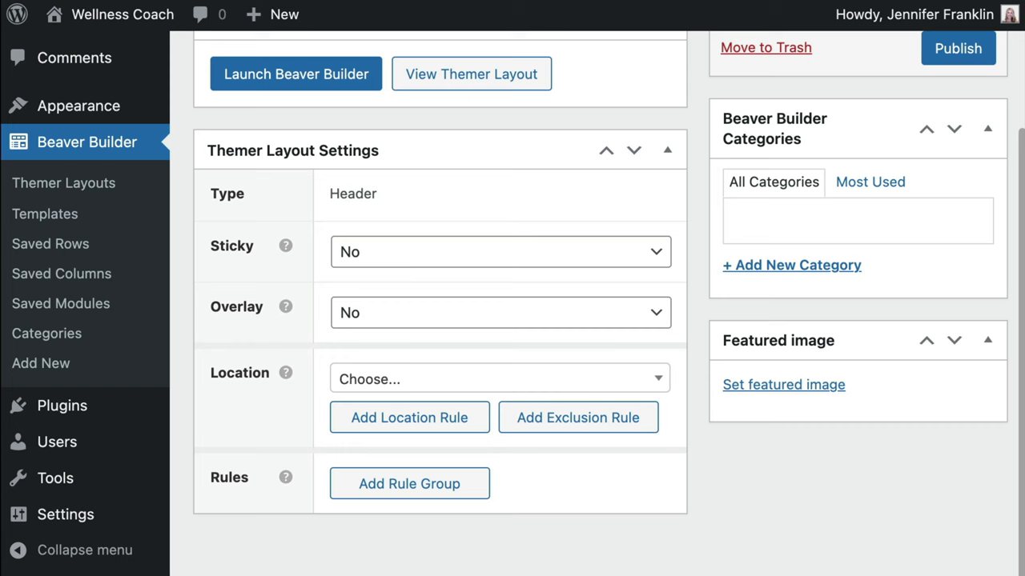
pyautogui.moveTo(285, 247)
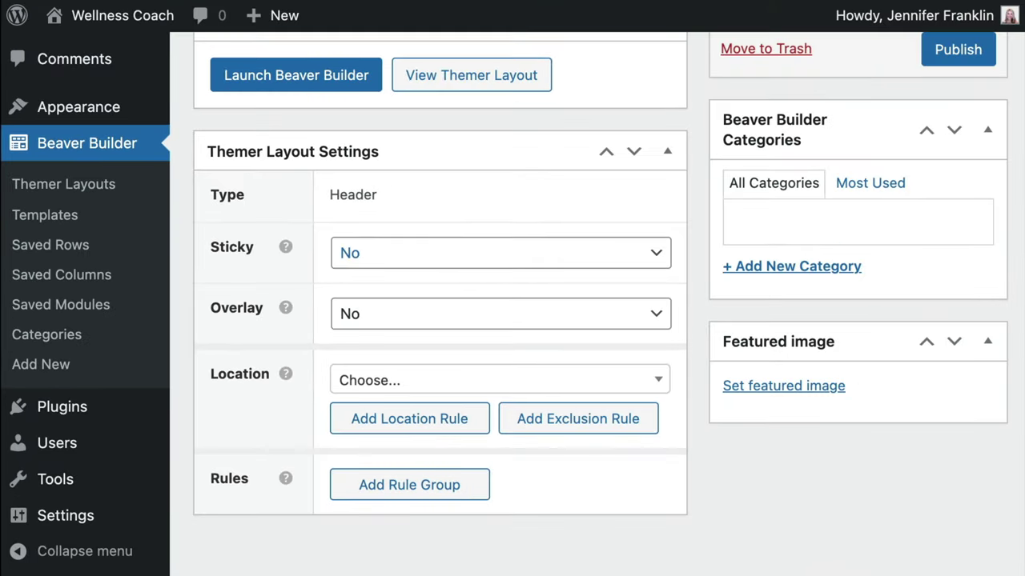
pyautogui.click(725, 191)
pyautogui.press('Up')
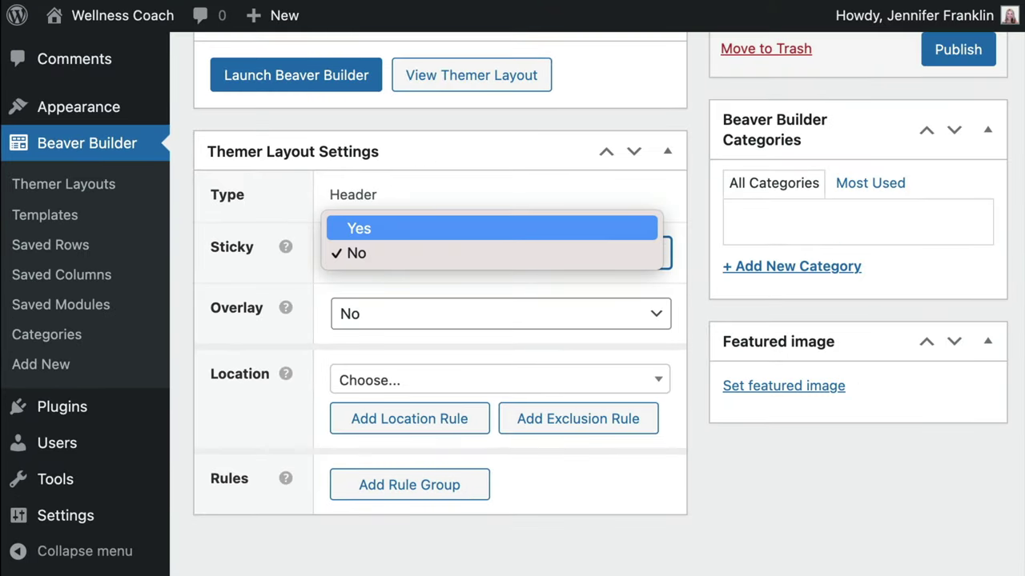
pyautogui.press('Return')
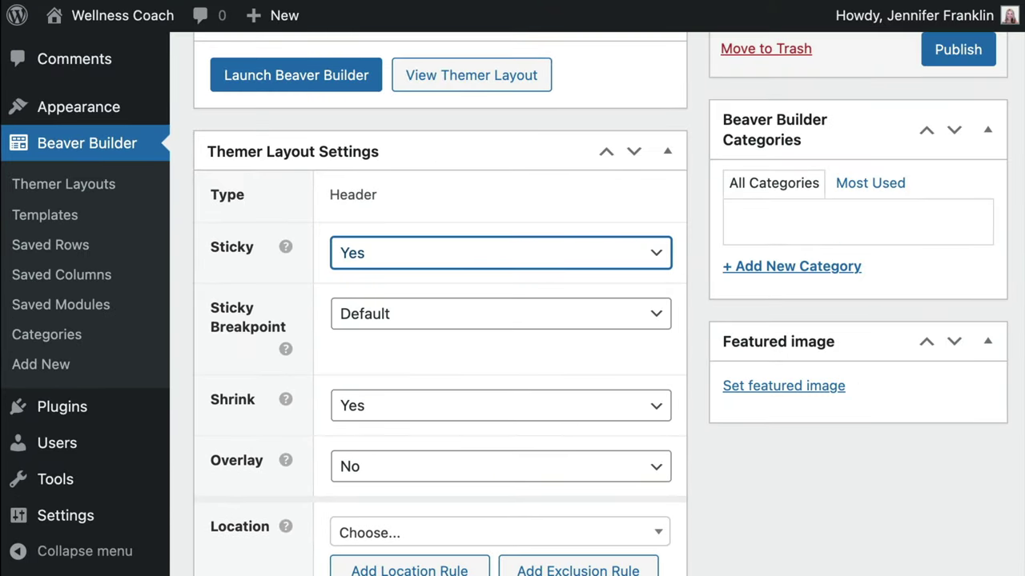
pyautogui.scroll(-2, 513, 304)
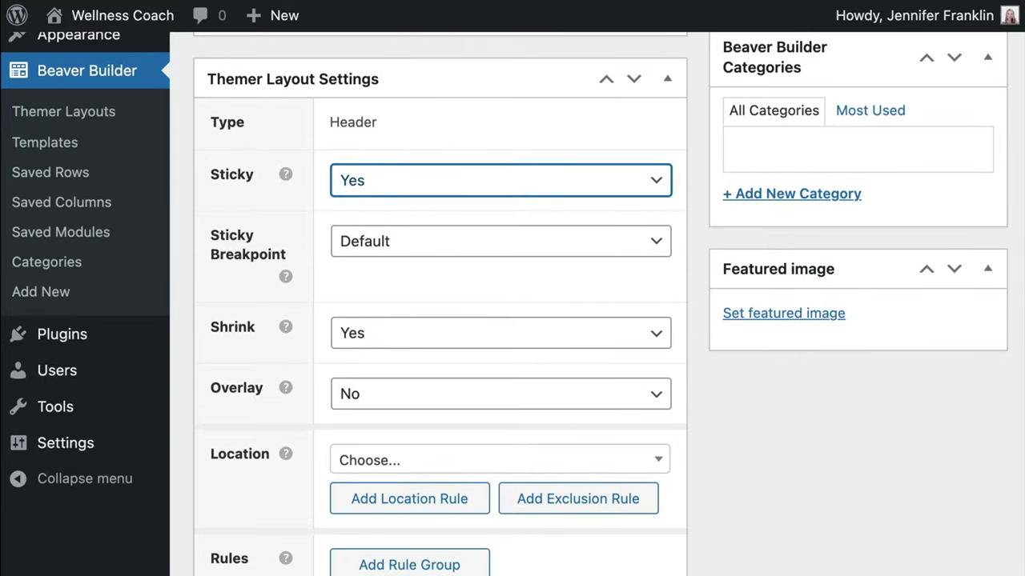
pyautogui.click(500, 333)
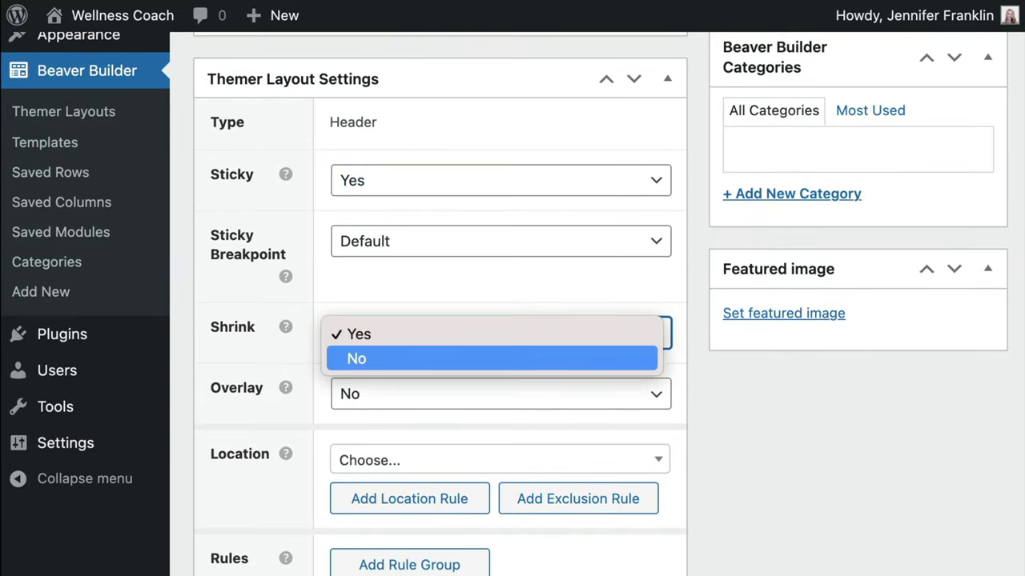
pyautogui.press('Return')
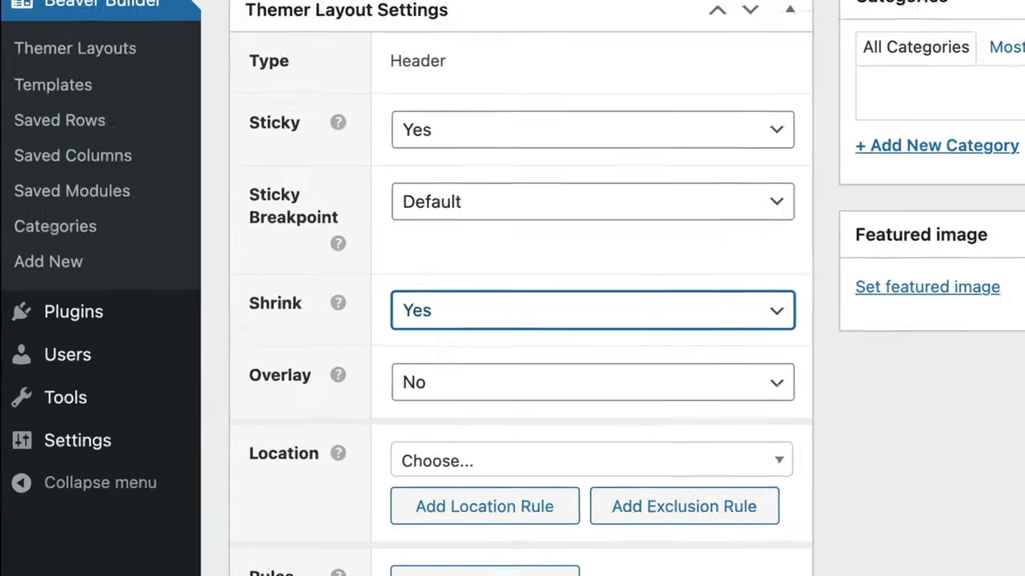
pyautogui.moveTo(285, 327)
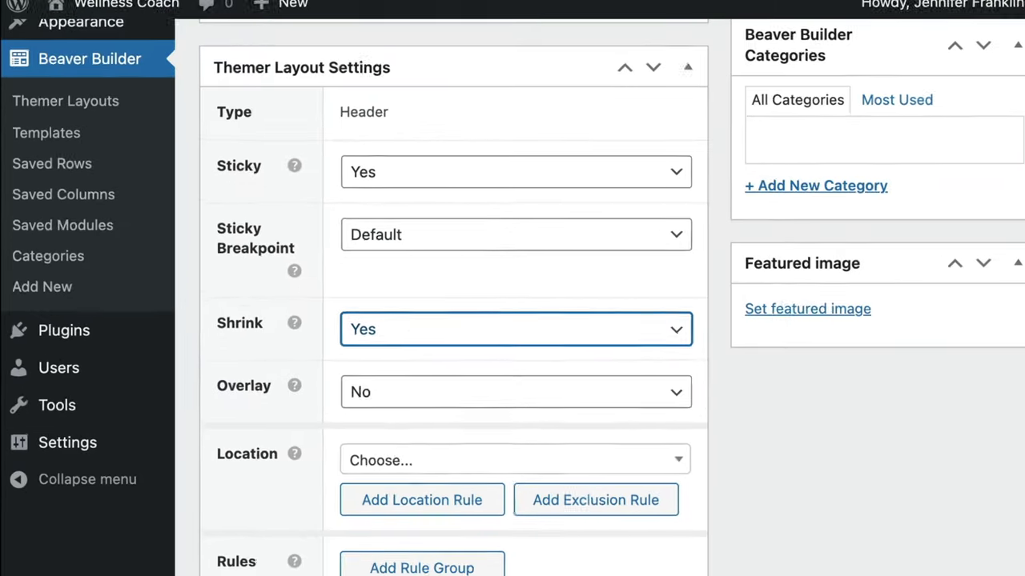
pyautogui.scroll(-1, 512, 320)
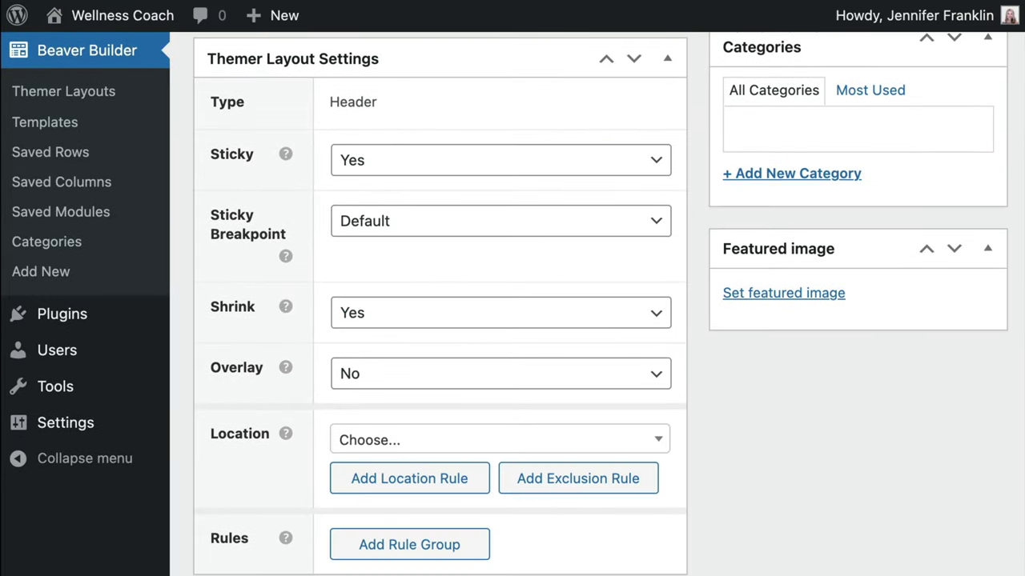
pyautogui.moveTo(285, 367)
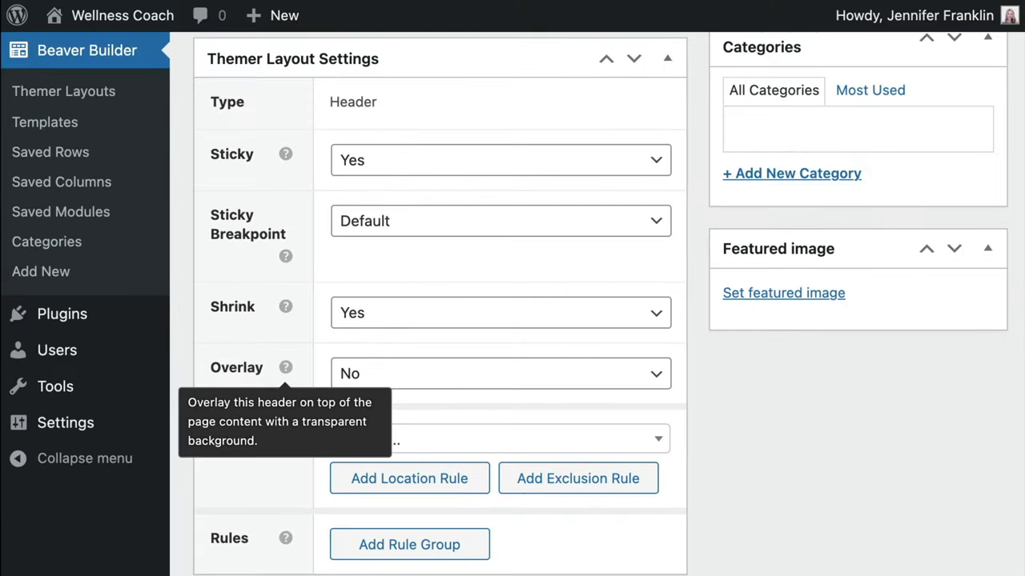
pyautogui.scroll(-1, 512, 304)
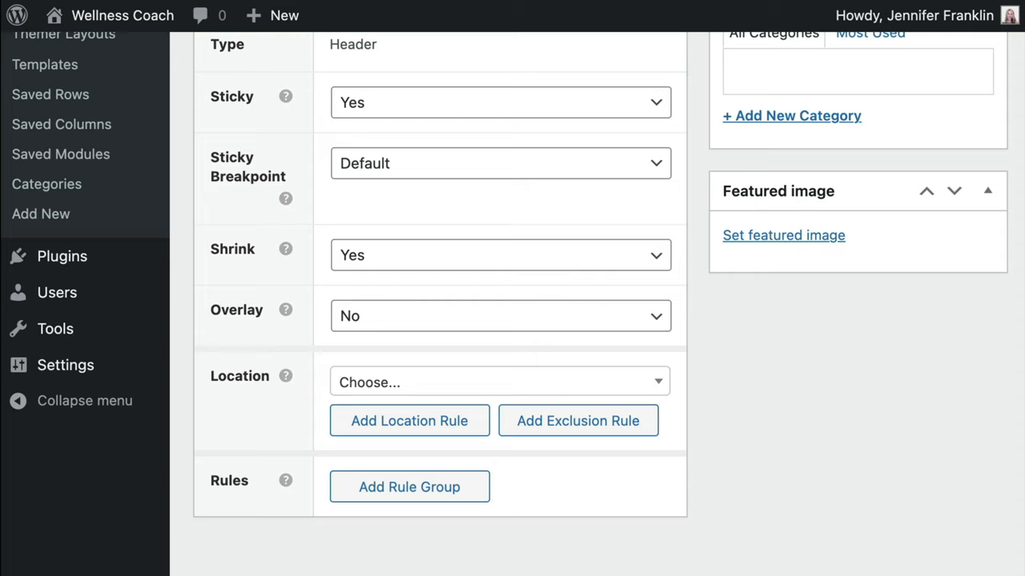
# Step: Set the header location to Entire Site, then change it to Page
pyautogui.click(660, 388)
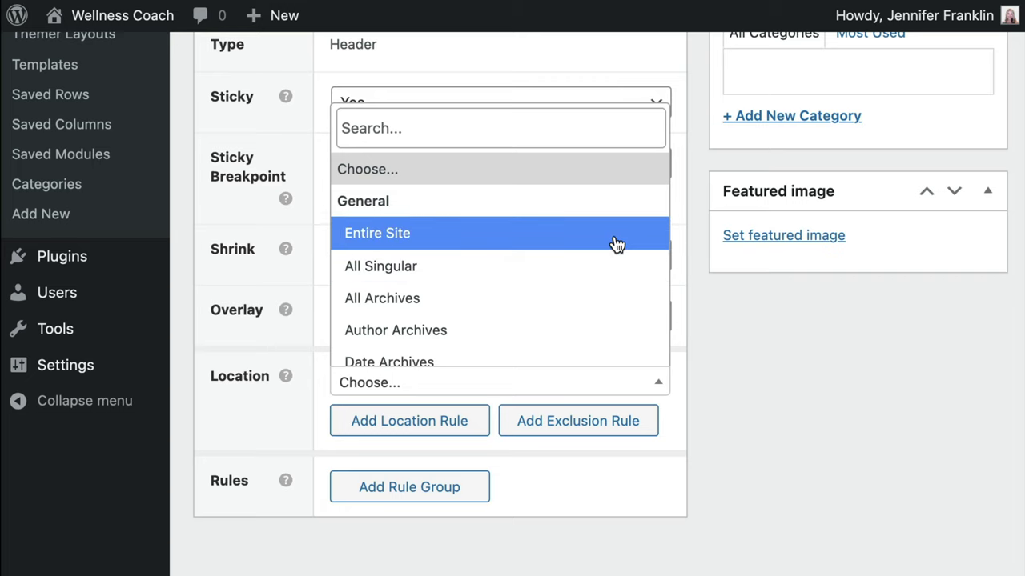
pyautogui.click(617, 244)
pyautogui.click(629, 382)
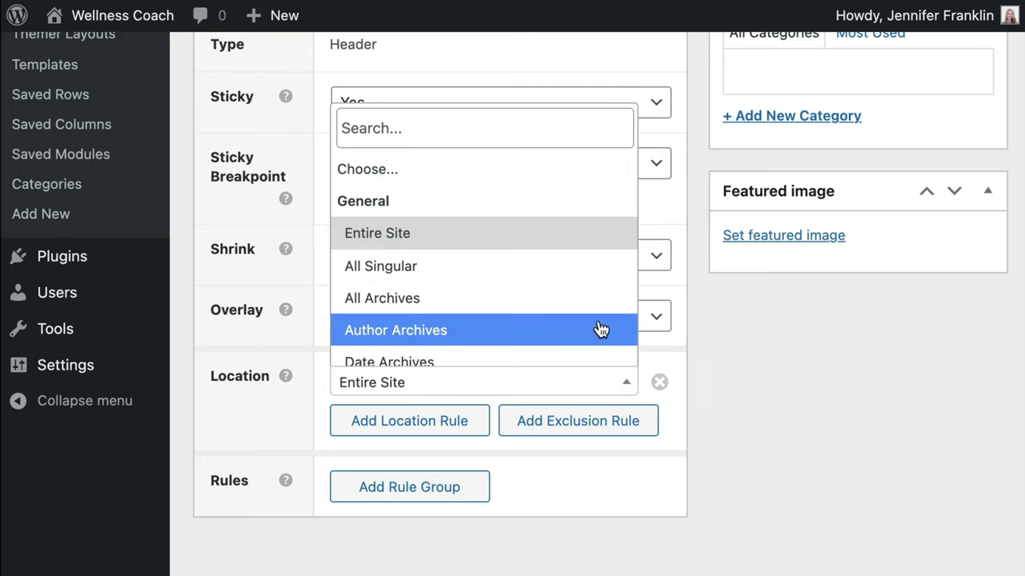
pyautogui.scroll(-5, 600, 330)
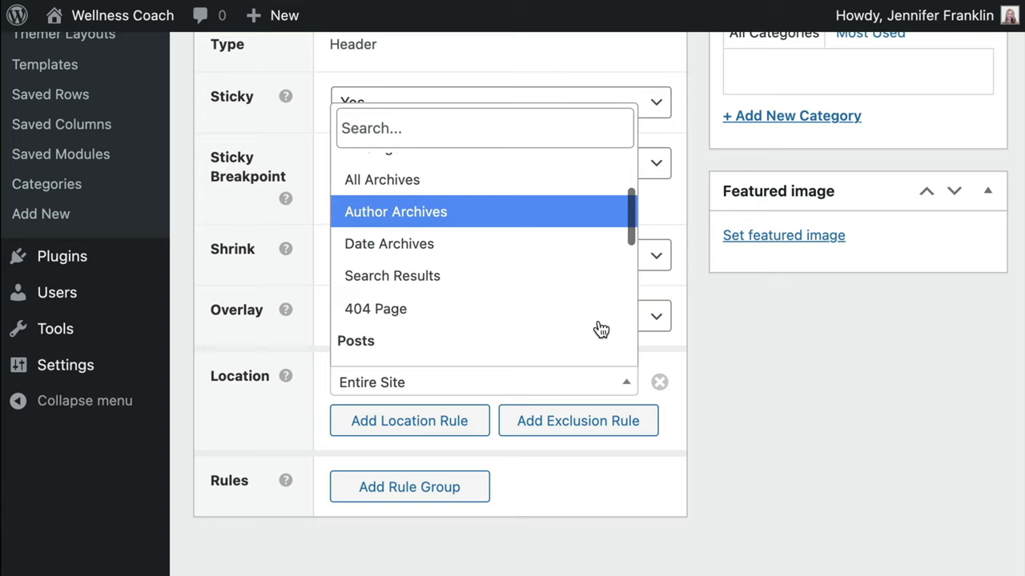
pyautogui.scroll(-6, 600, 330)
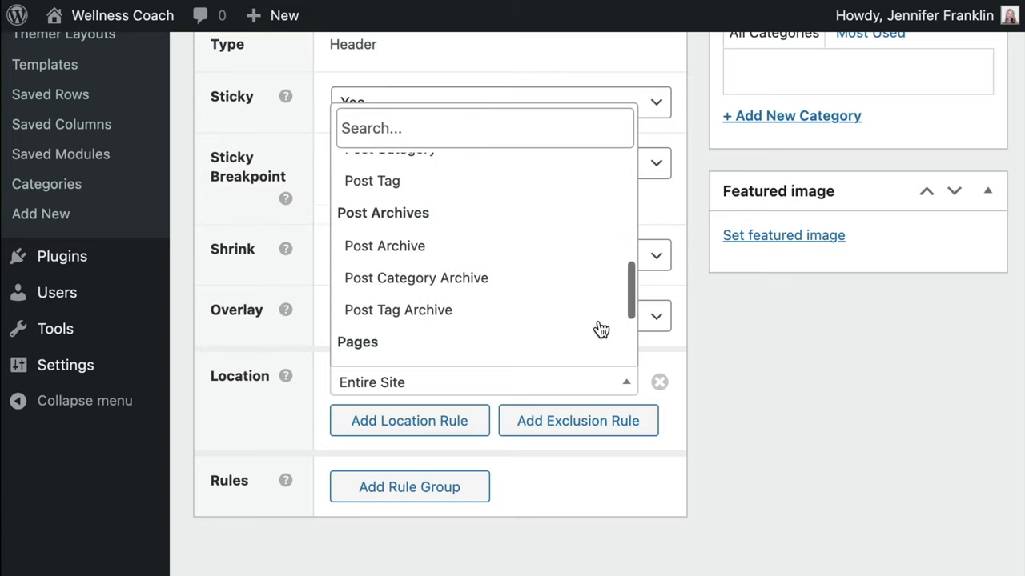
pyautogui.scroll(-3, 600, 328)
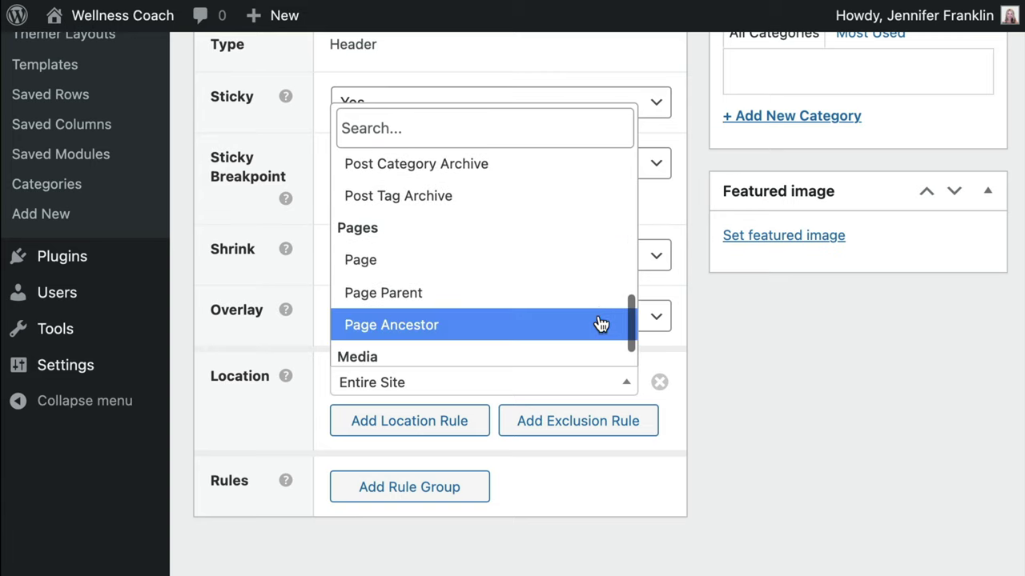
pyautogui.scroll(-1, 594, 269)
pyautogui.click(589, 255)
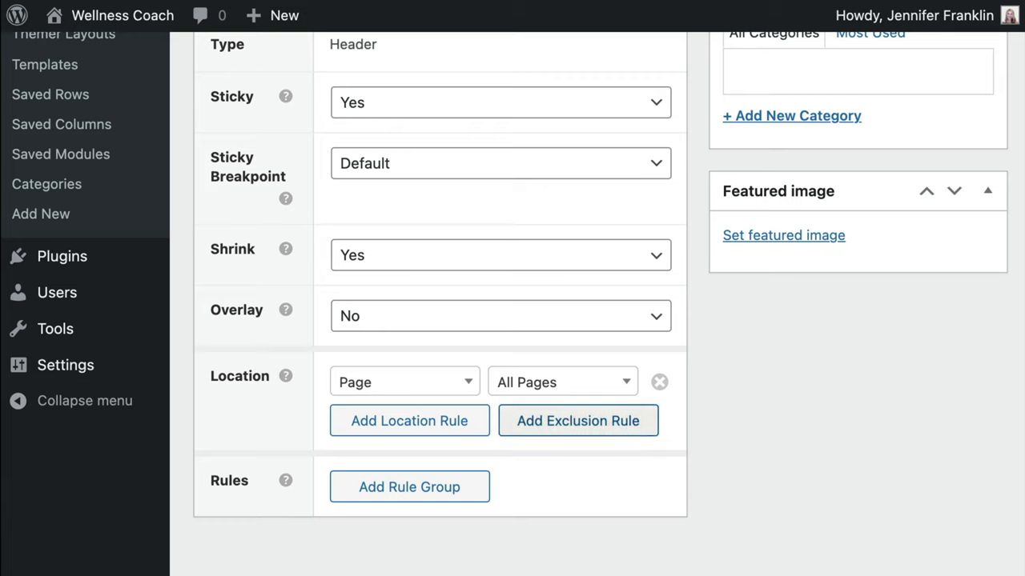
# Step: Add an exclusion rule that excludes the Coming Soon page
pyautogui.click(601, 426)
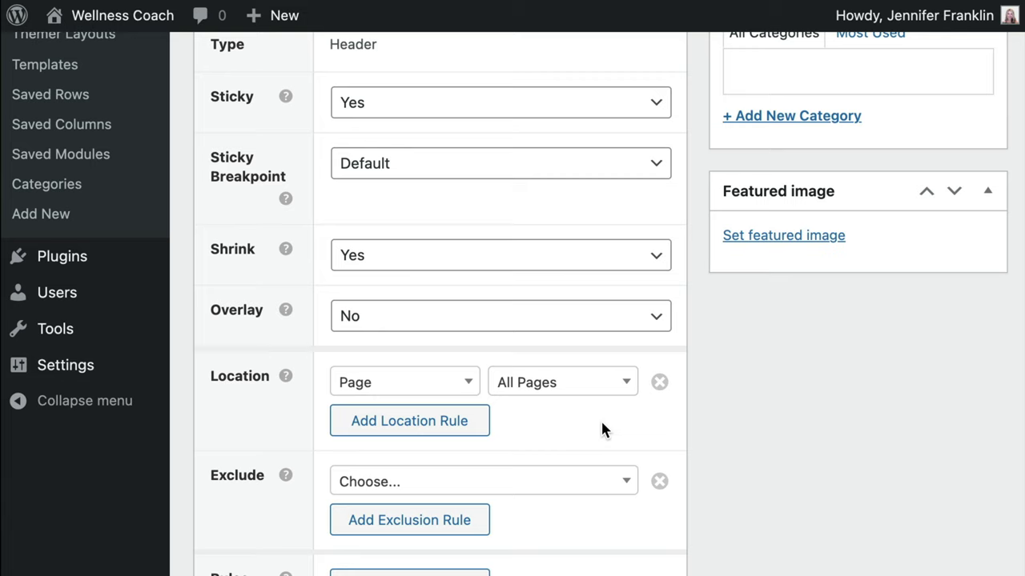
pyautogui.click(618, 493)
pyautogui.scroll(-1, 598, 449)
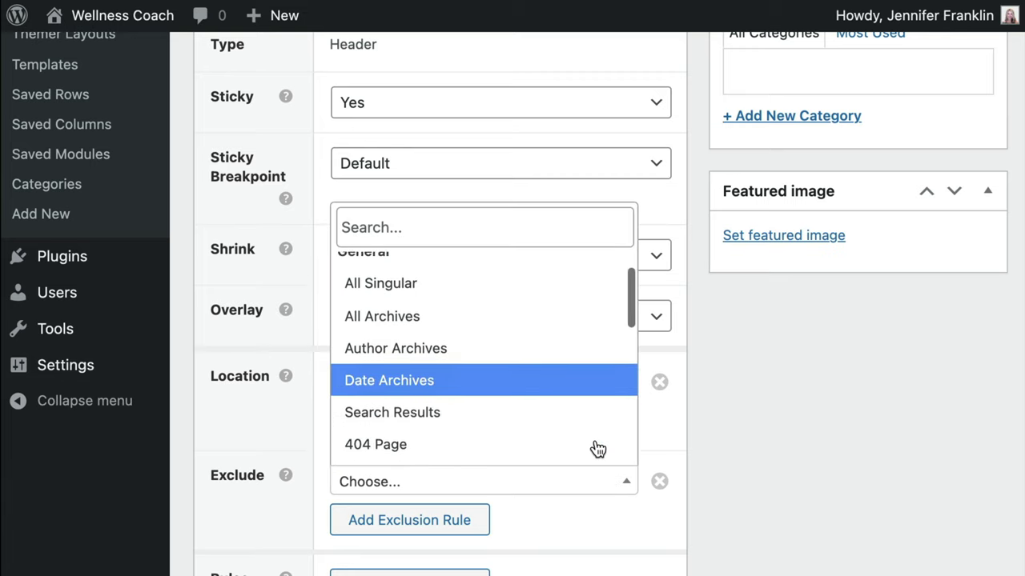
pyautogui.scroll(-5, 599, 449)
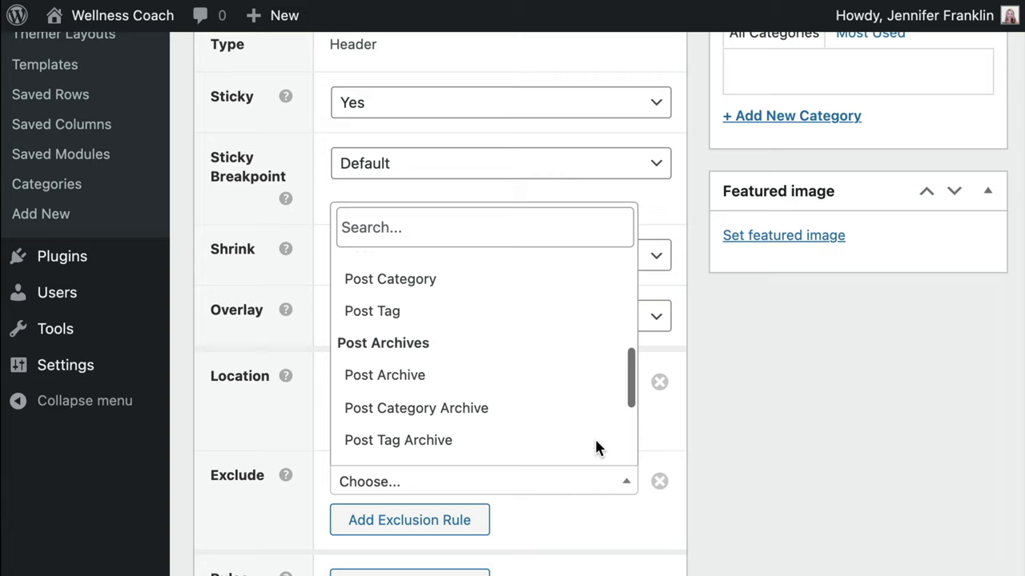
pyautogui.scroll(-5, 595, 440)
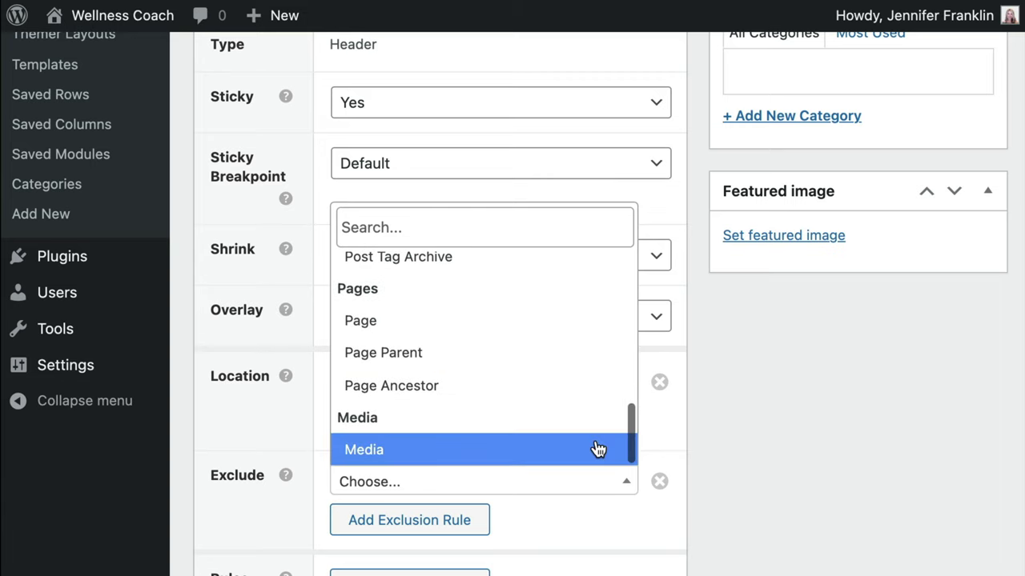
pyautogui.click(572, 337)
pyautogui.click(623, 485)
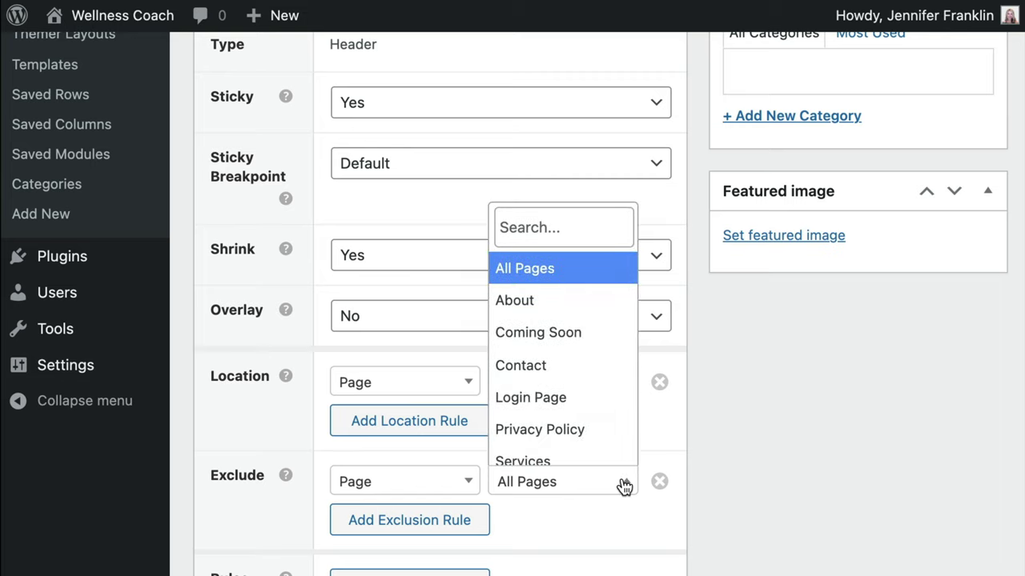
pyautogui.click(603, 334)
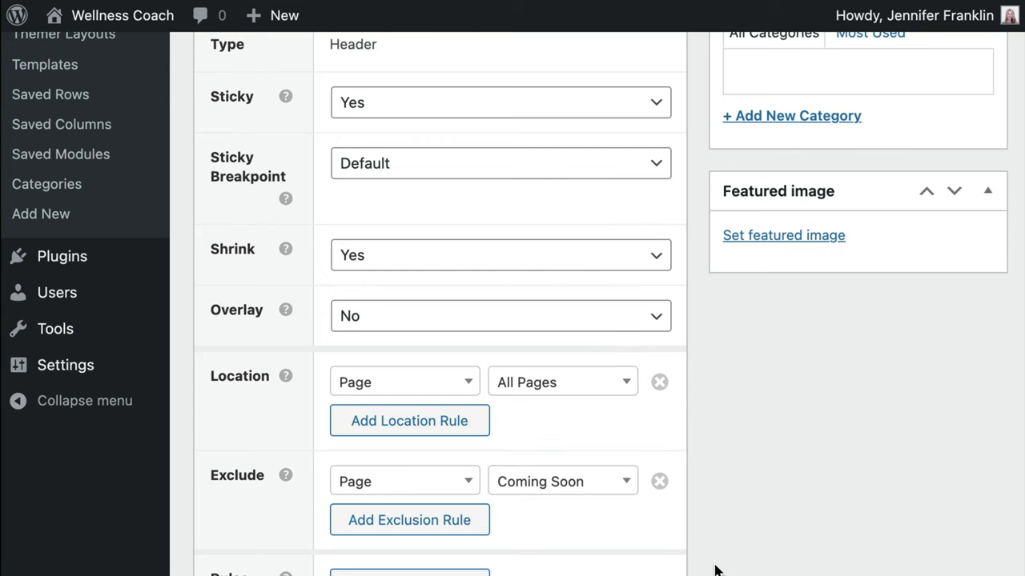
pyautogui.scroll(-2, 714, 569)
pyautogui.scroll(-3, 513, 304)
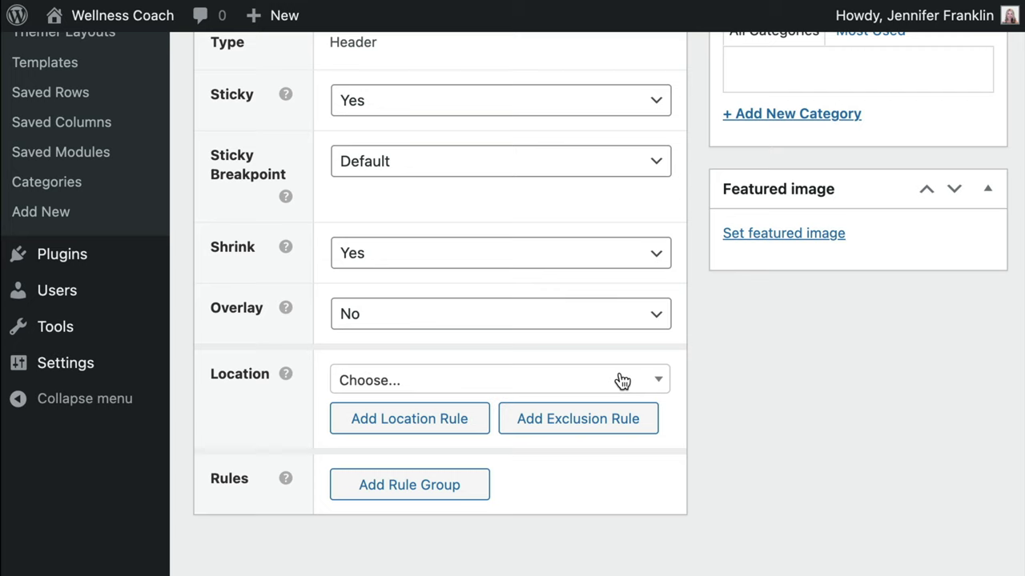
# Step: Set the location to Entire Site and add a rule group with a user-based condition
pyautogui.click(656, 384)
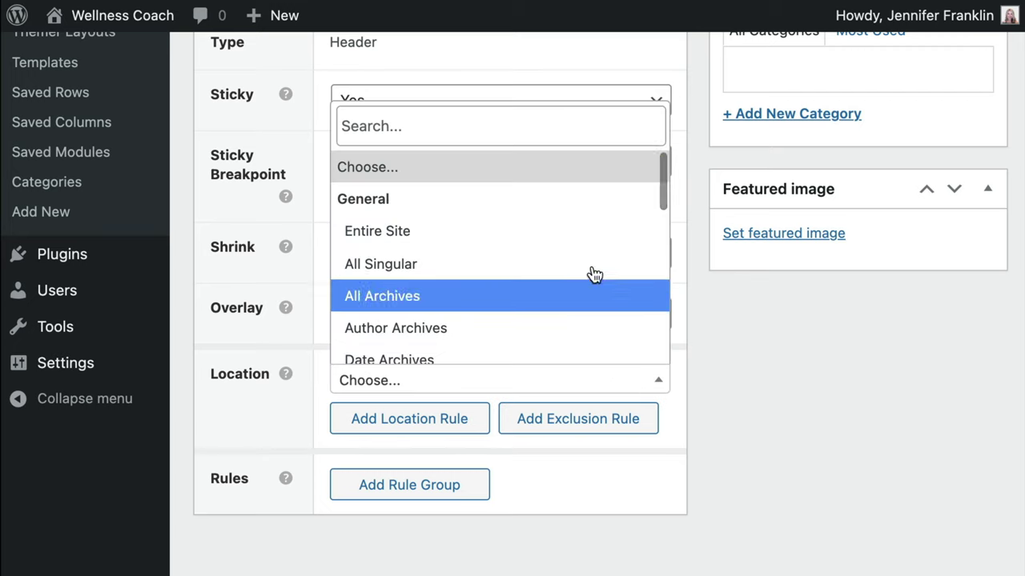
pyautogui.click(582, 246)
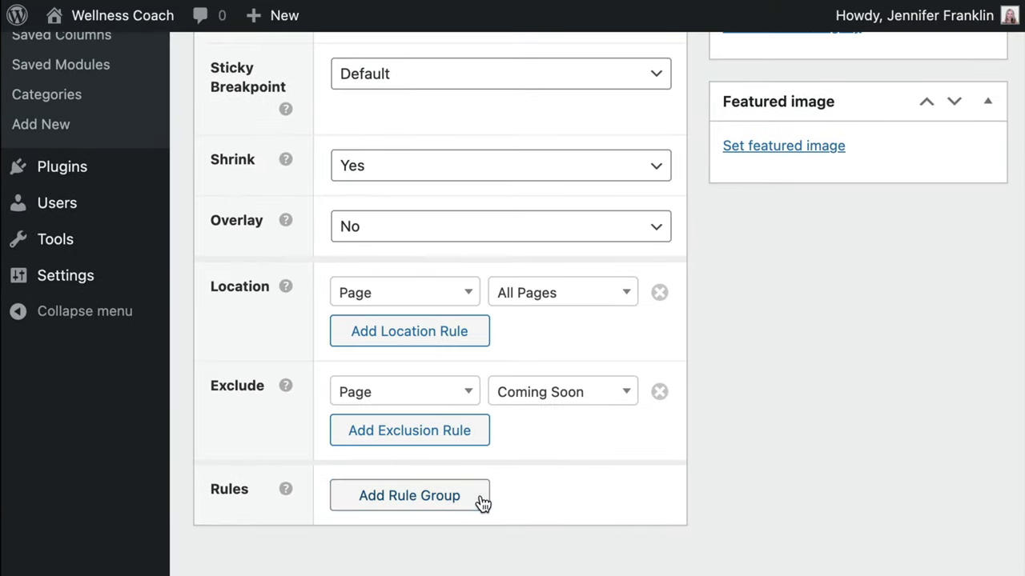
pyautogui.click(482, 502)
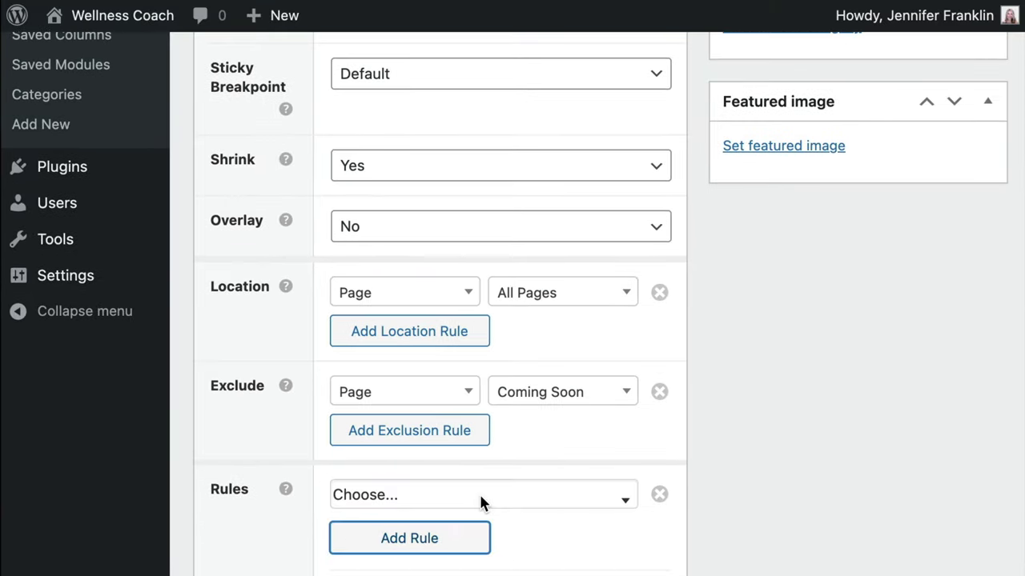
pyautogui.click(510, 502)
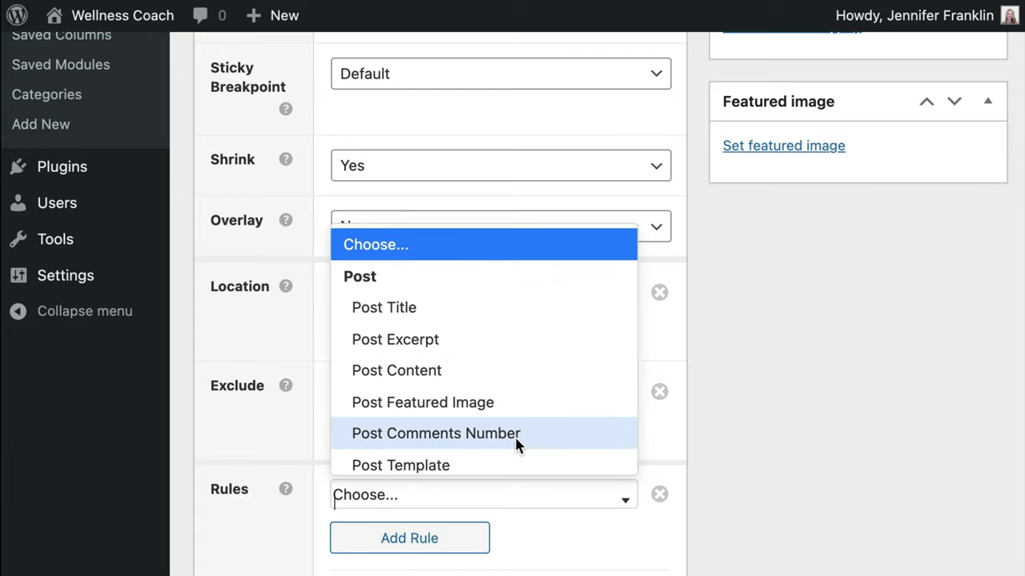
pyautogui.scroll(-5, 517, 446)
pyautogui.click(393, 384)
# Step: Base the rule on User Login Status and publish the Header layout
pyautogui.click(393, 378)
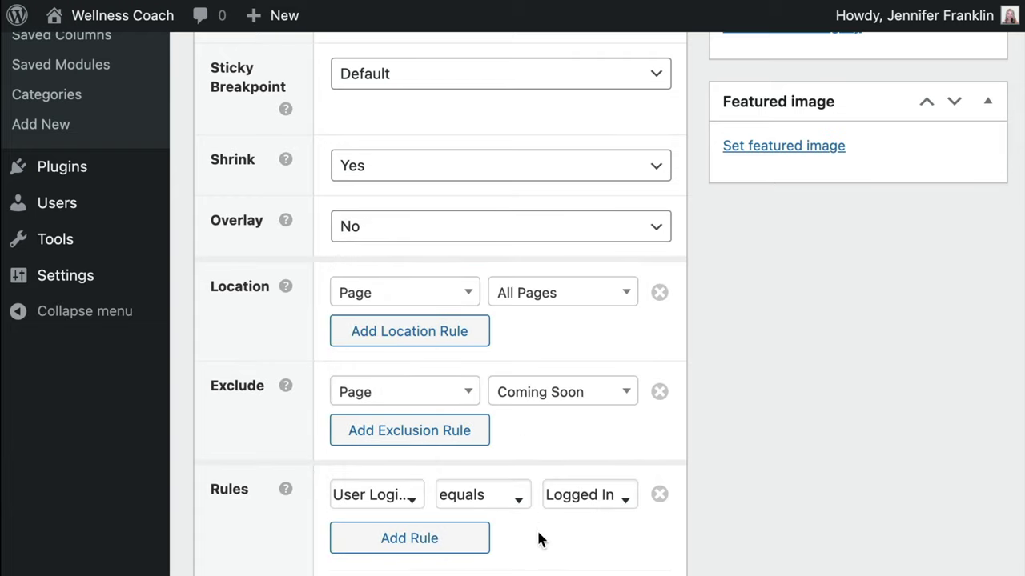
pyautogui.click(626, 496)
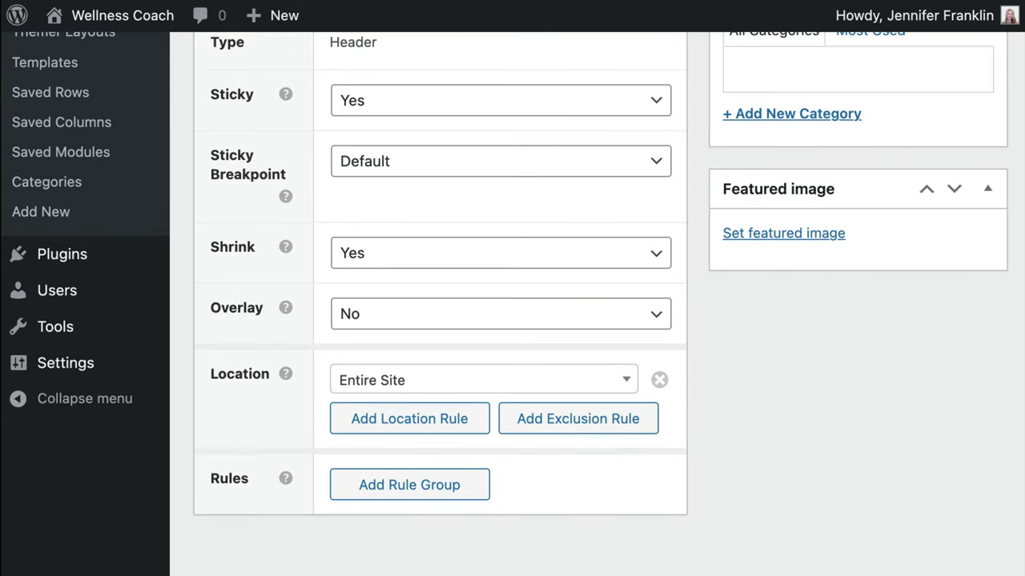
pyautogui.scroll(5, 512, 304)
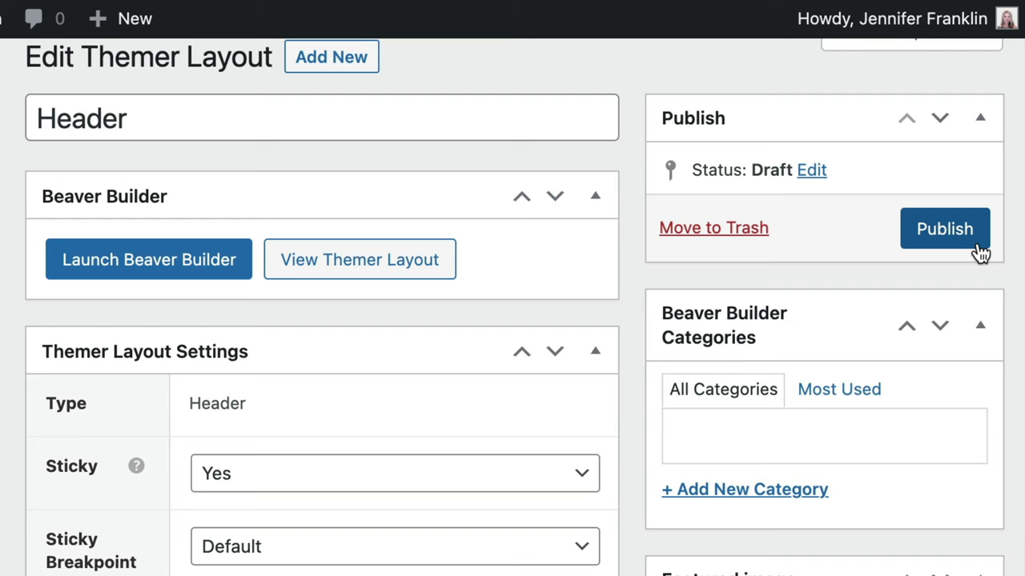
pyautogui.click(985, 204)
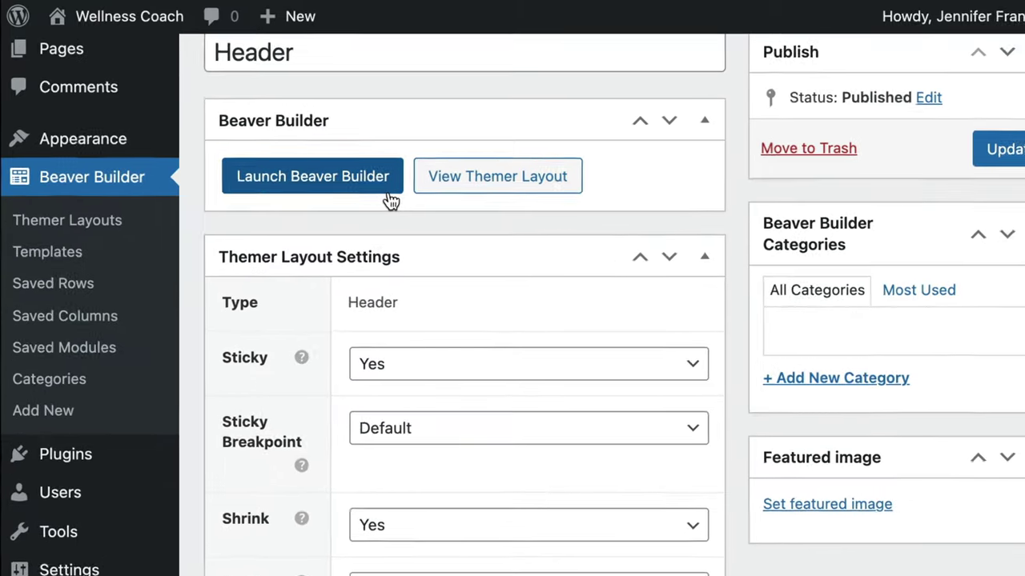
# Step: Launch Beaver Builder on the Header layout
pyautogui.click(368, 183)
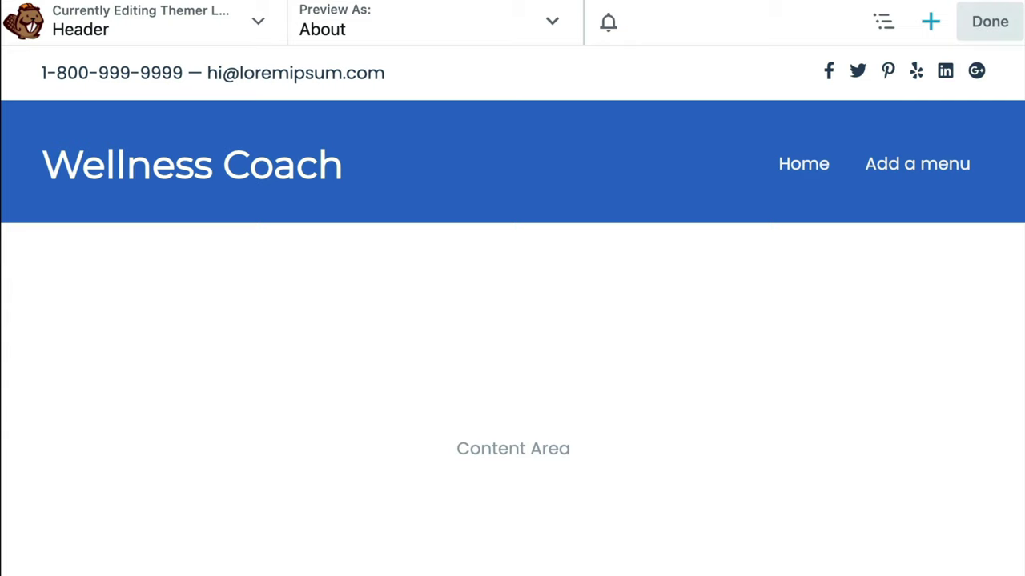
pyautogui.click(59, 114)
pyautogui.scroll(-6, 912, 401)
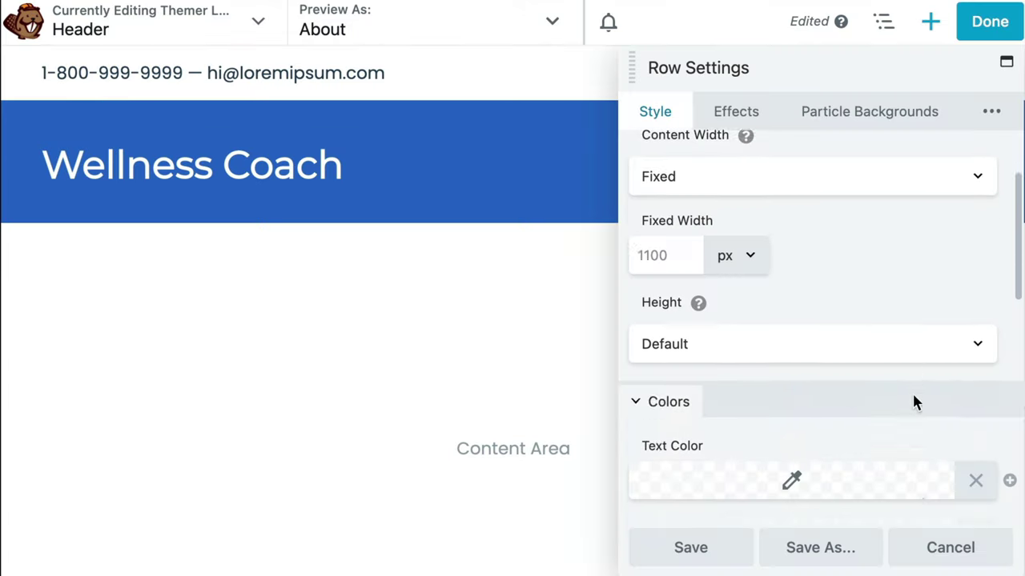
pyautogui.scroll(-2, 913, 397)
pyautogui.click(880, 340)
pyautogui.click(797, 302)
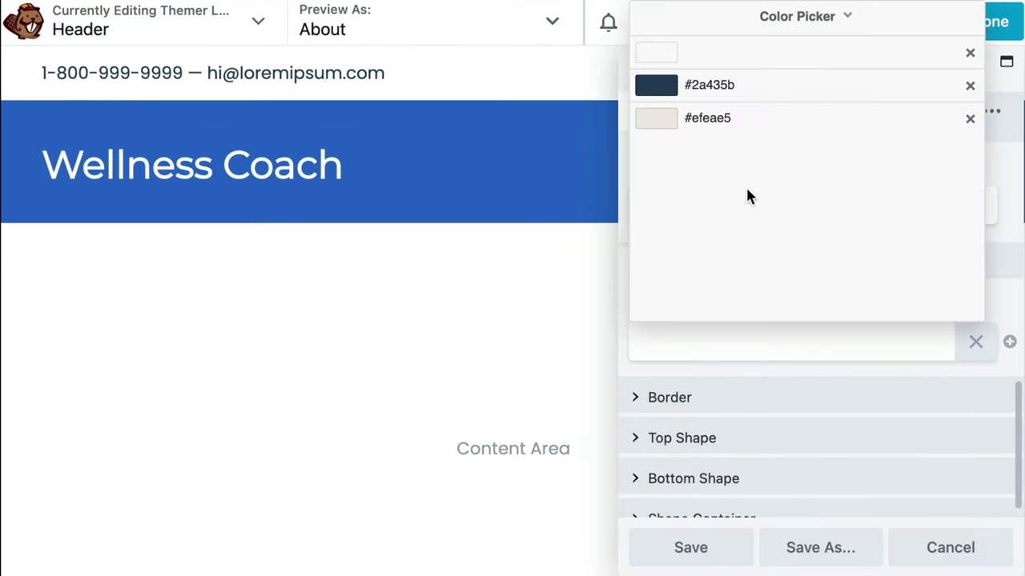
pyautogui.click(716, 85)
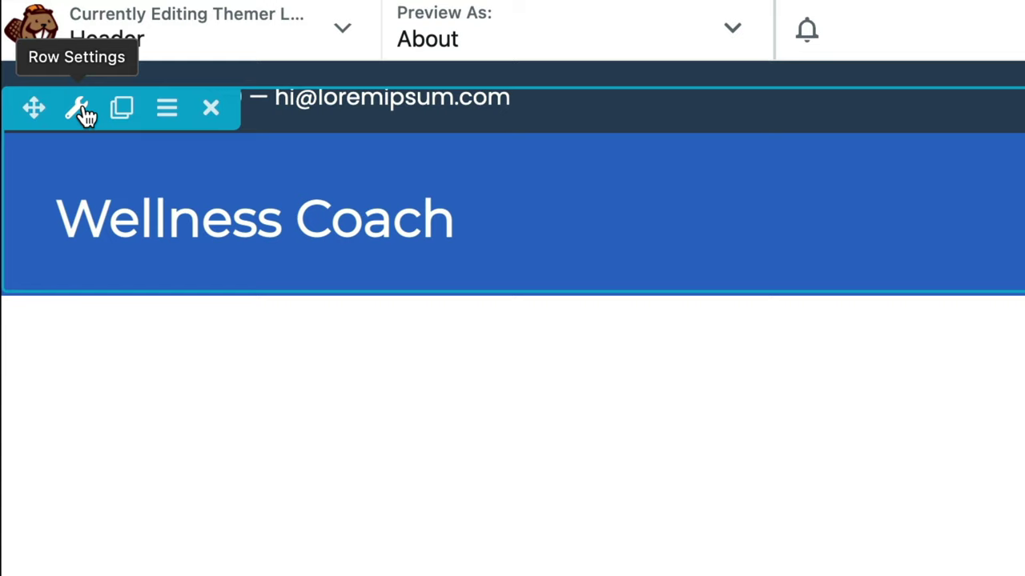
pyautogui.click(84, 112)
pyautogui.scroll(-3, 999, 448)
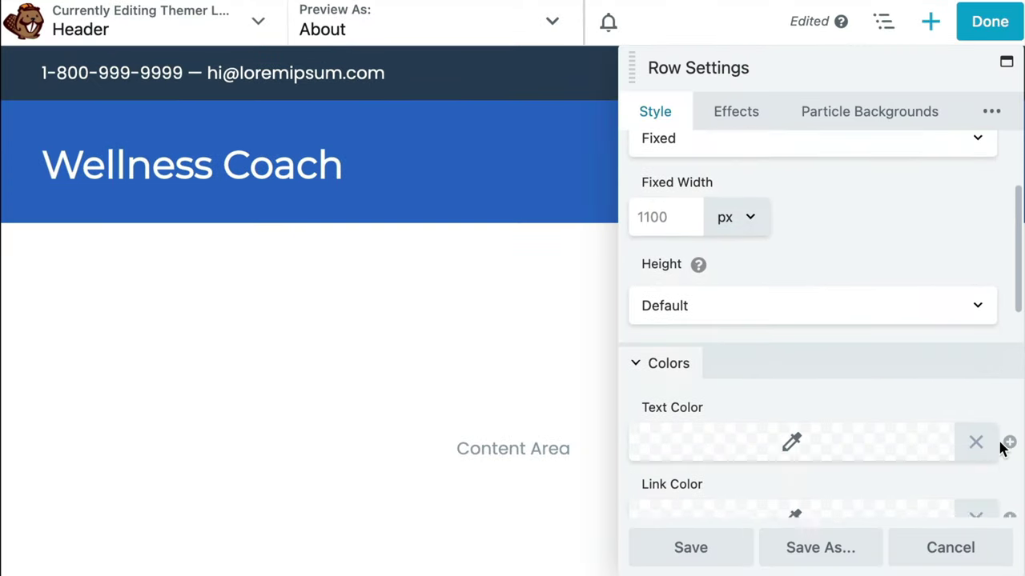
pyautogui.scroll(-6, 999, 448)
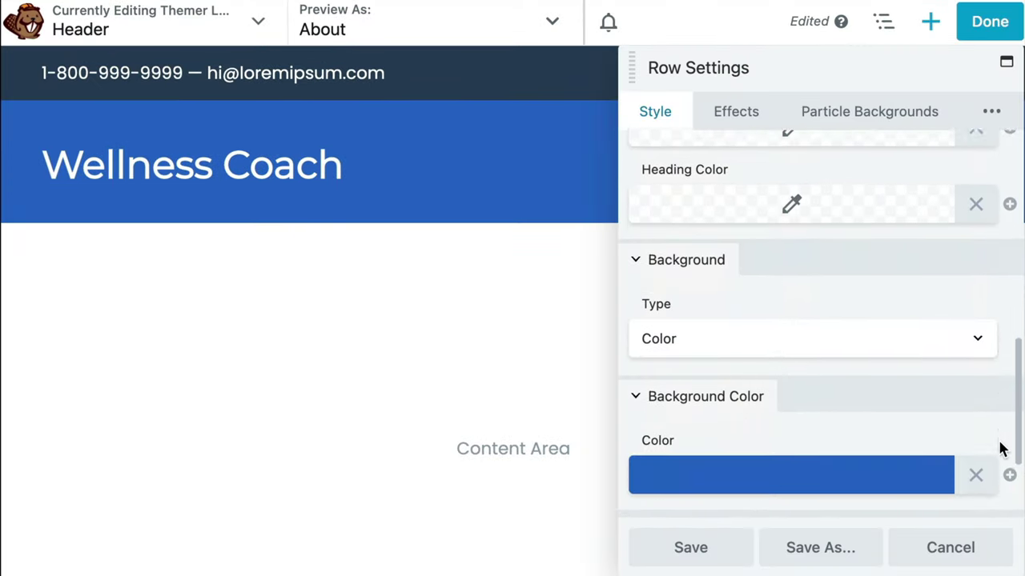
pyautogui.scroll(-3, 999, 448)
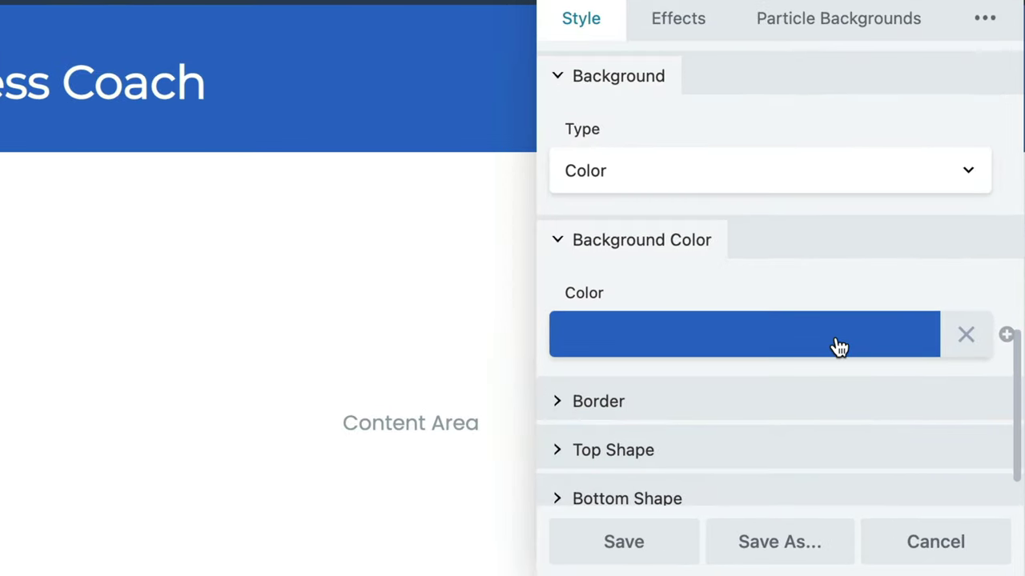
pyautogui.click(868, 385)
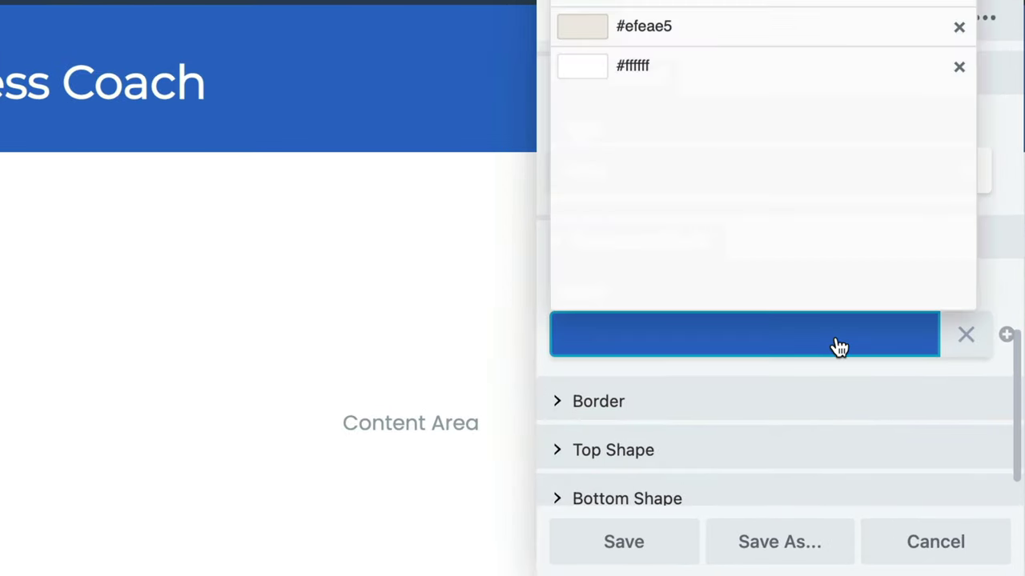
pyautogui.click(735, 68)
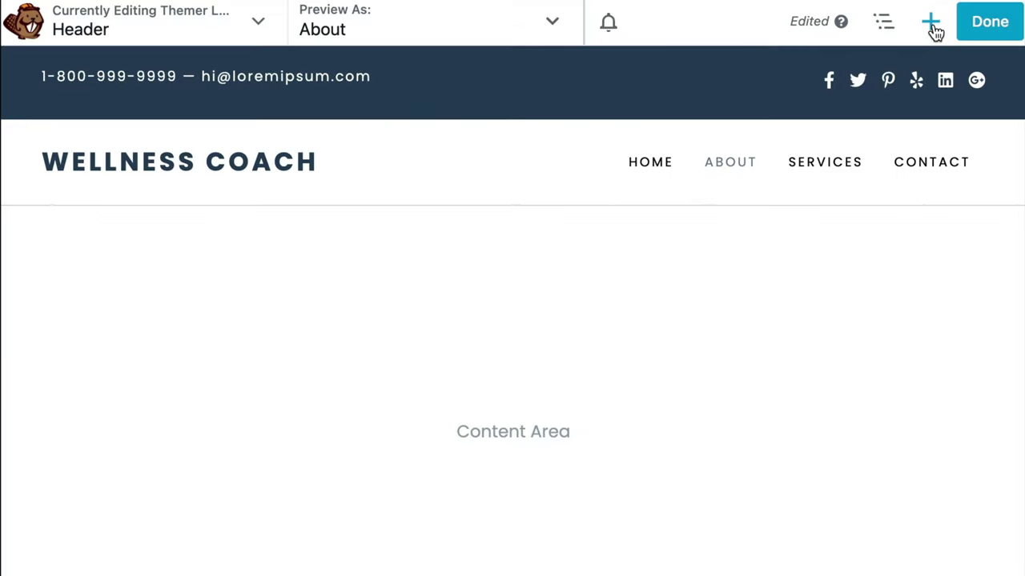
pyautogui.click(932, 26)
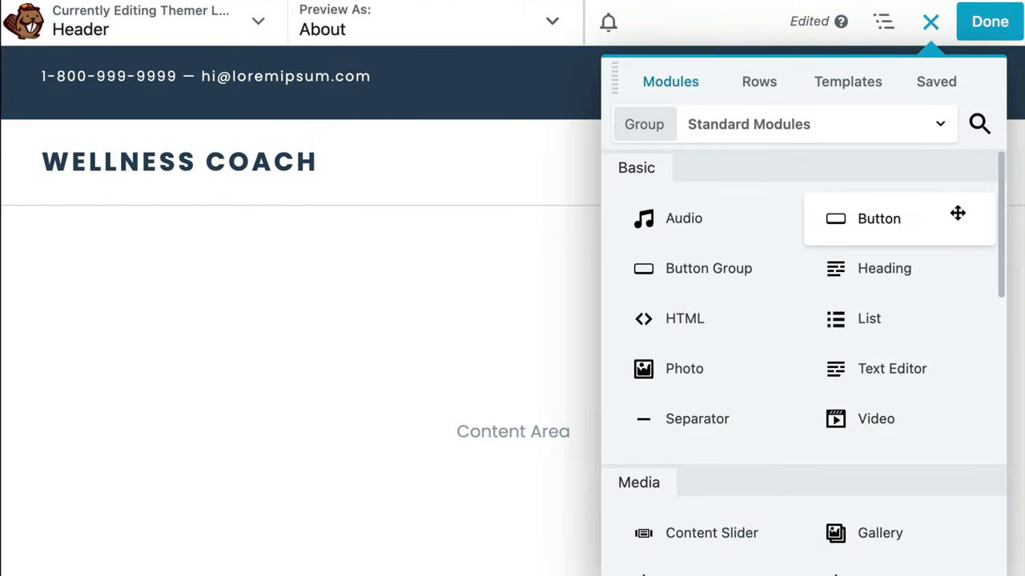
pyautogui.scroll(-1, 957, 213)
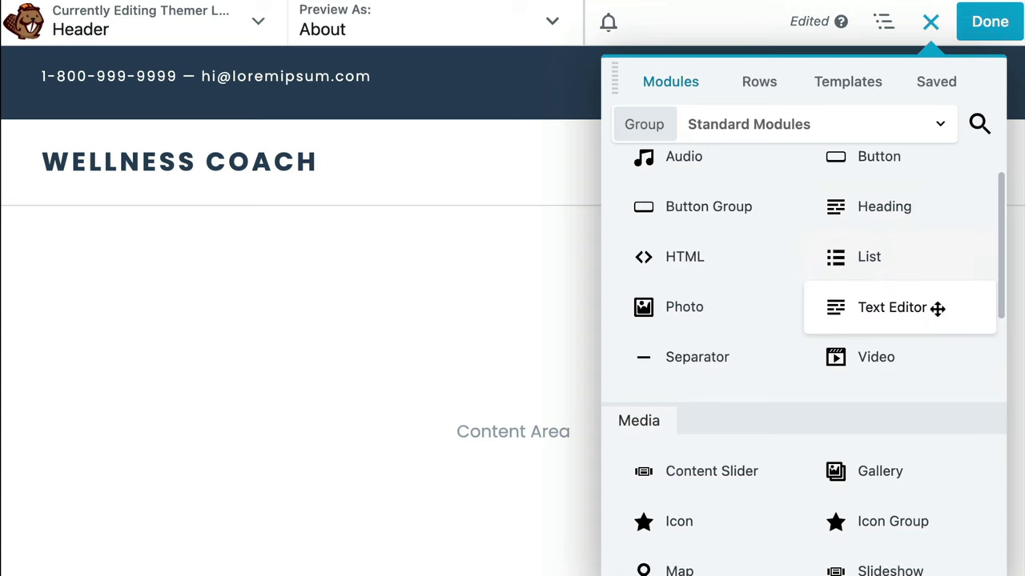
pyautogui.moveTo(937, 309); pyautogui.dragTo(312, 129)
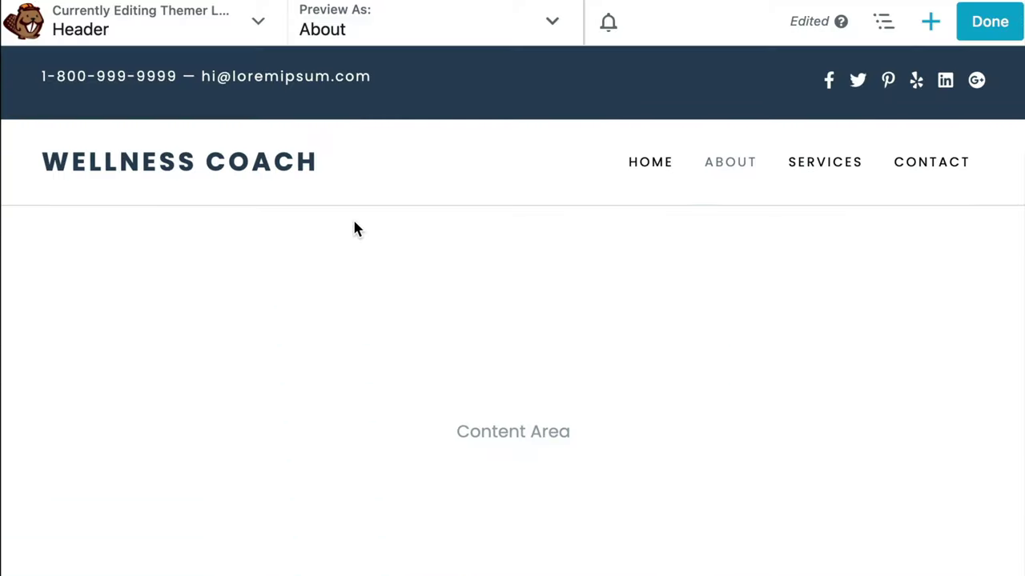
# Step: Connect the Wellness Coach heading to the Site Title field
pyautogui.moveTo(320, 190)
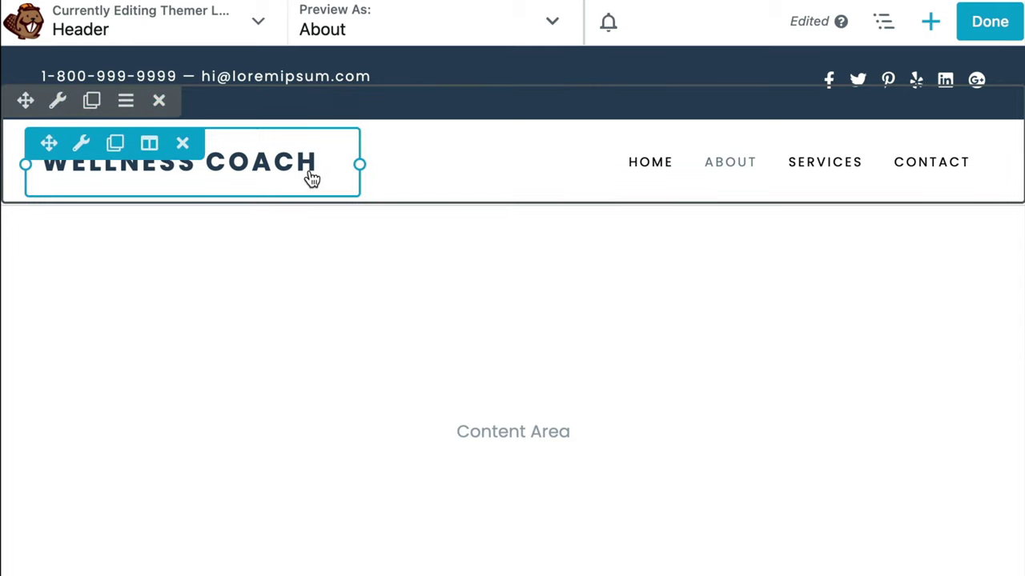
pyautogui.click(312, 180)
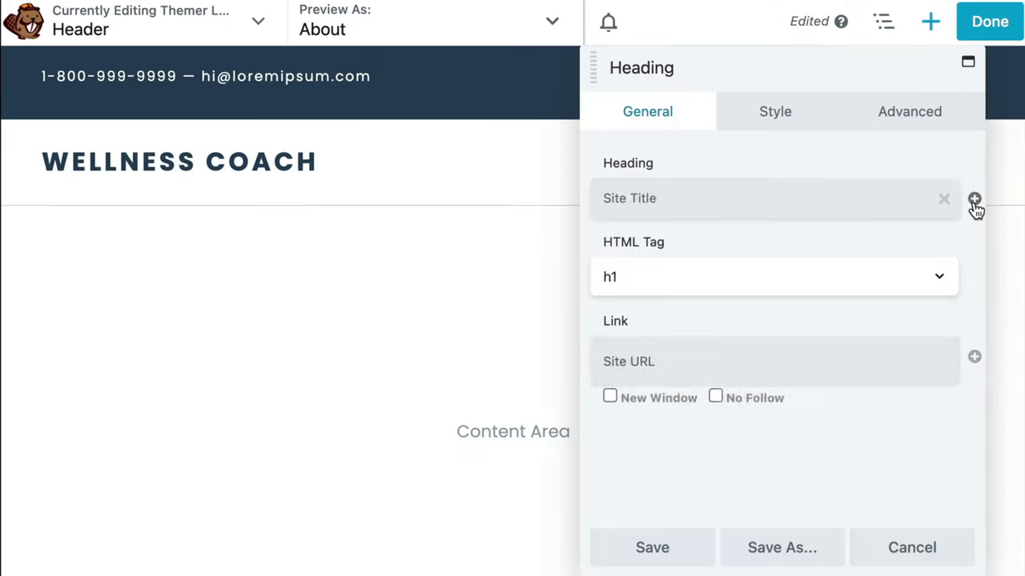
pyautogui.click(958, 264)
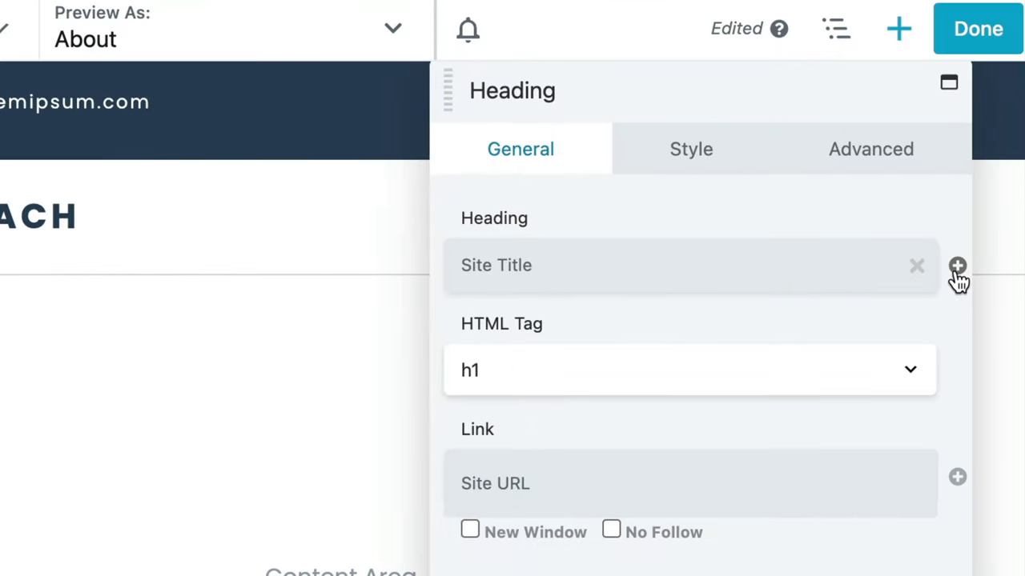
pyautogui.click(958, 267)
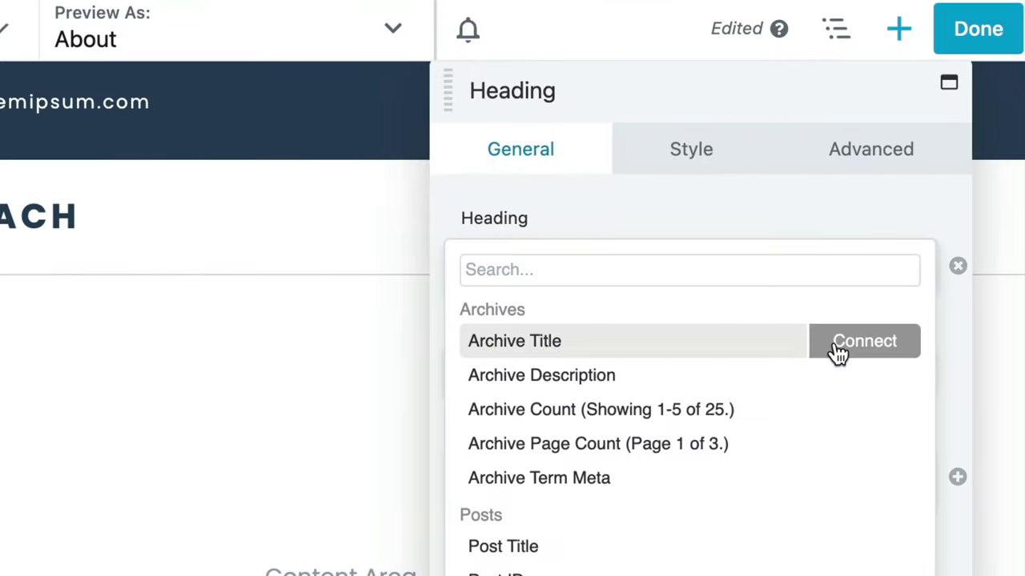
pyautogui.scroll(-1, 837, 352)
pyautogui.scroll(-8, 838, 352)
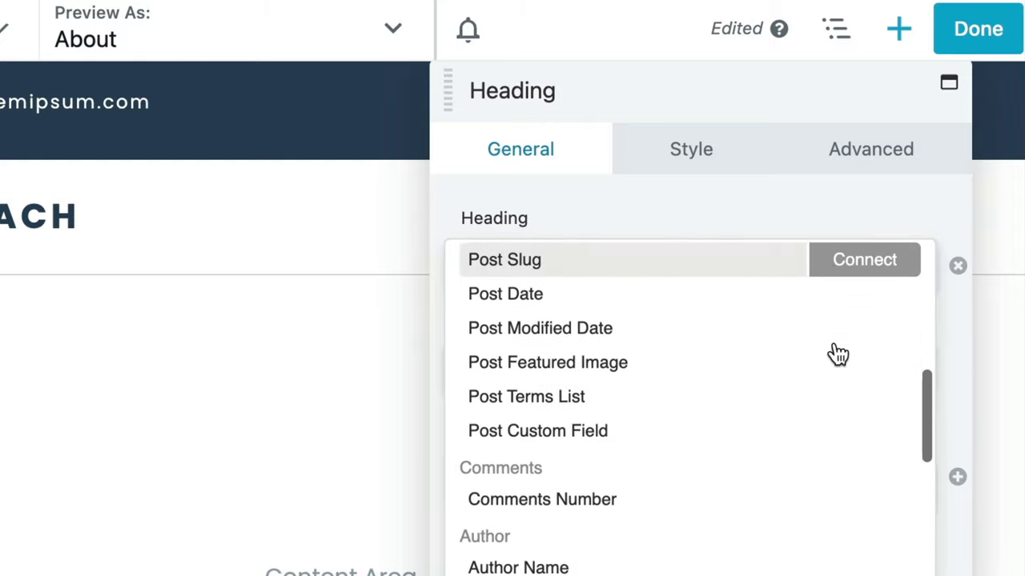
pyautogui.scroll(-3, 838, 352)
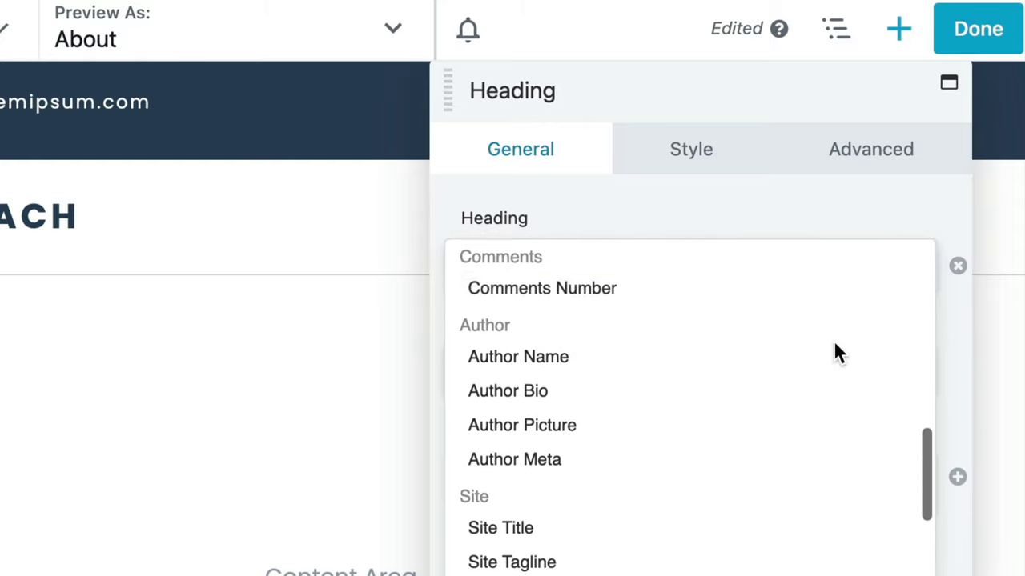
pyautogui.click(701, 477)
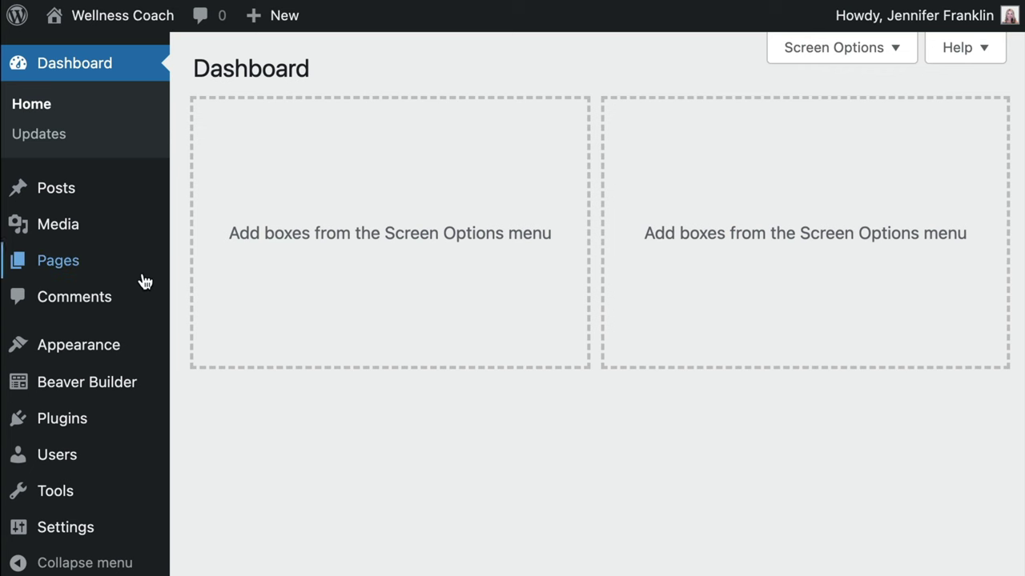
# Step: Open Settings > General and select the 'Wellness Coach' site title text
pyautogui.moveTo(131, 529)
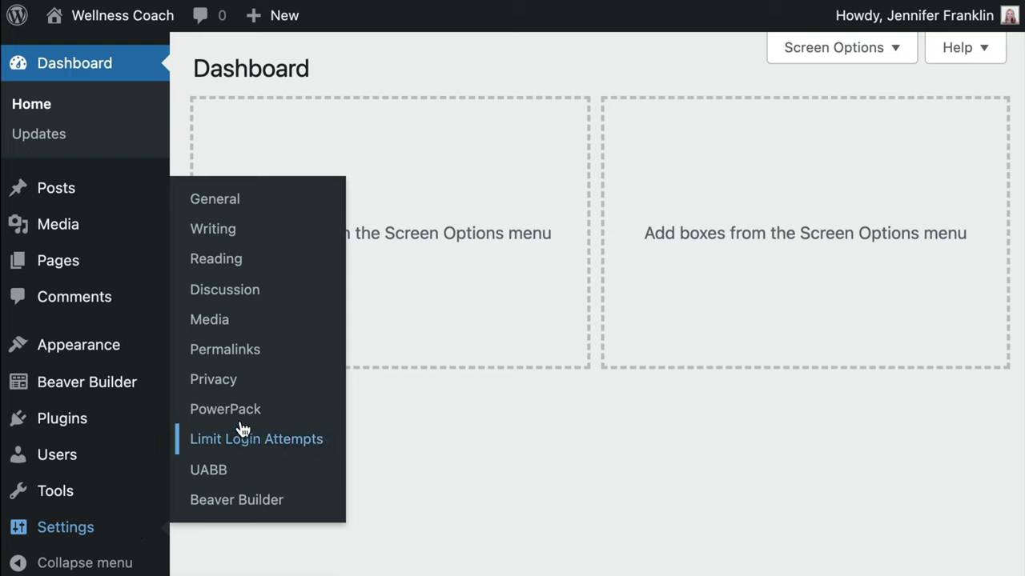
pyautogui.click(253, 210)
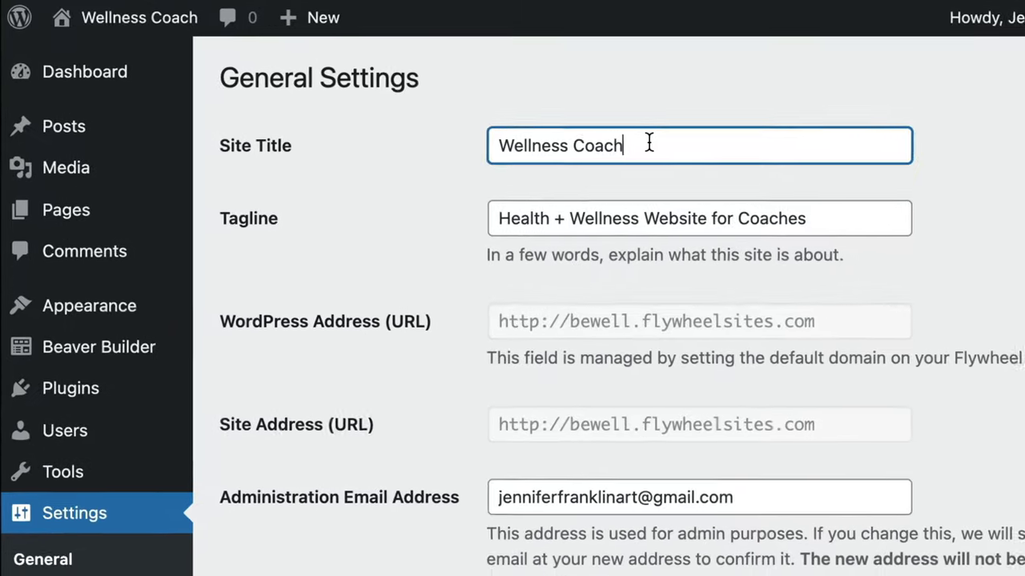
pyautogui.moveTo(575, 126); pyautogui.dragTo(437, 127)
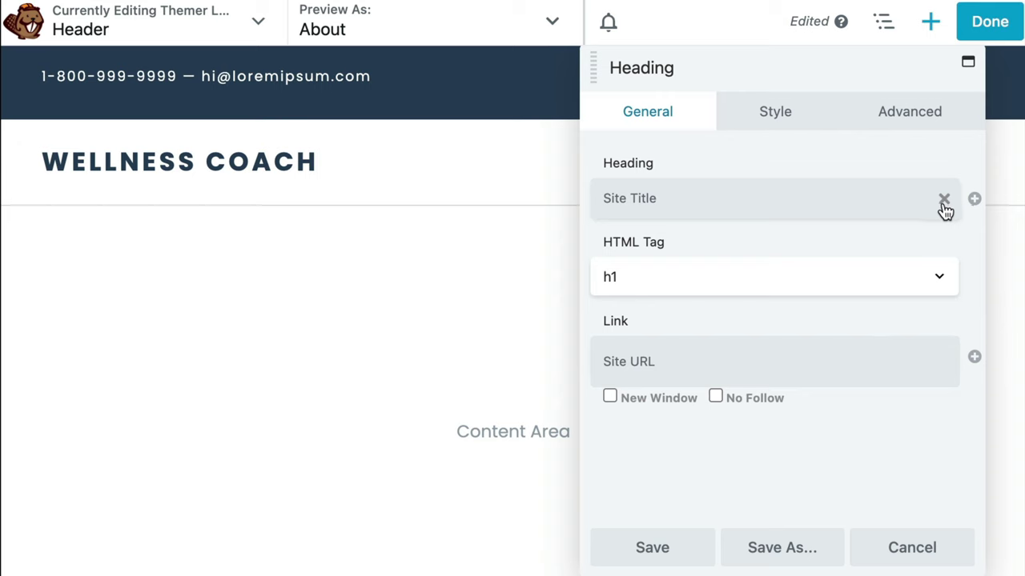
# Step: Change the heading to 'BE|WELL' and paste new contact details into the phone and email line
pyautogui.click(942, 204)
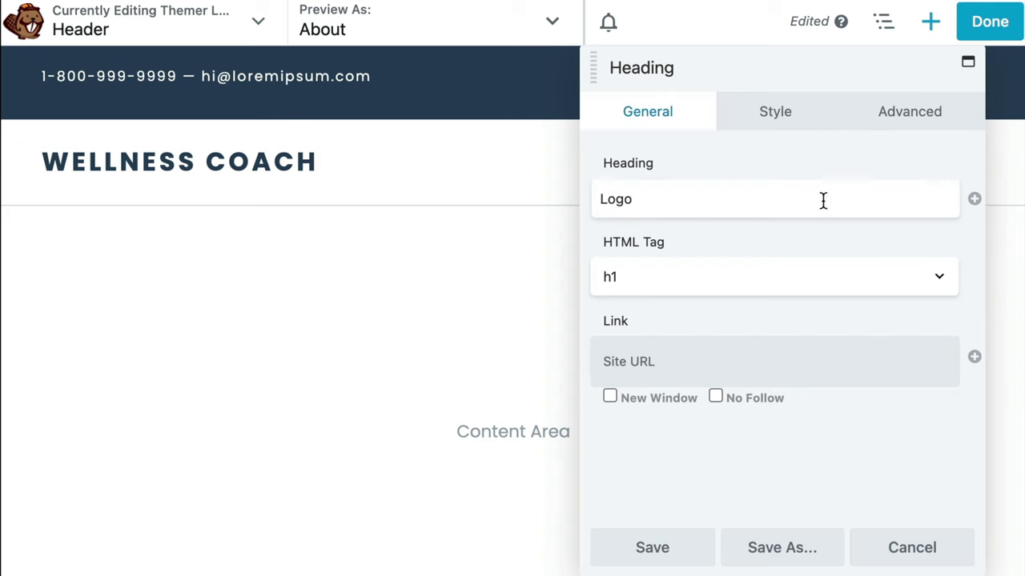
pyautogui.hotkey('ctrl', 'a')
pyautogui.write('BE|WELL')
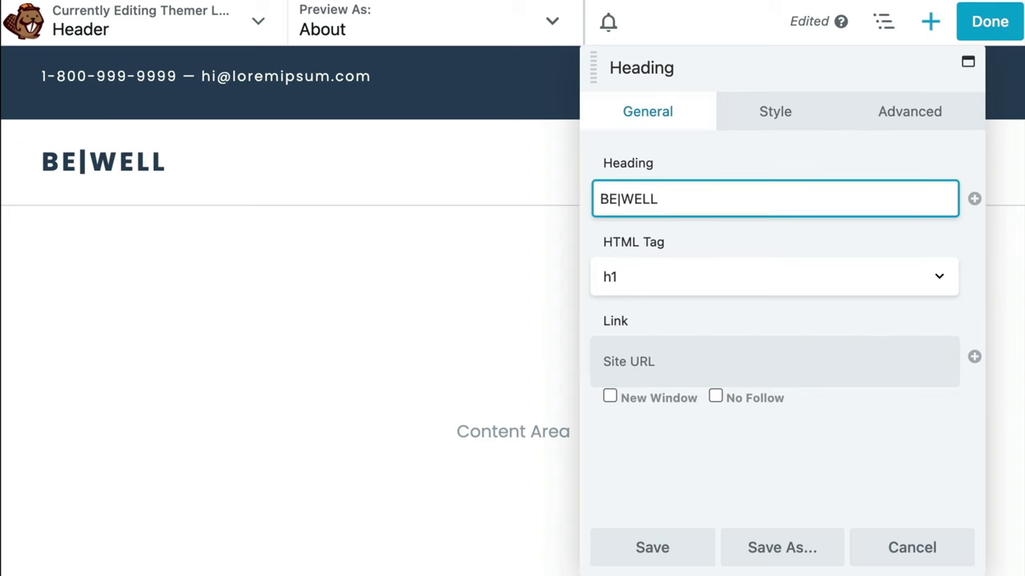
pyautogui.click(270, 71)
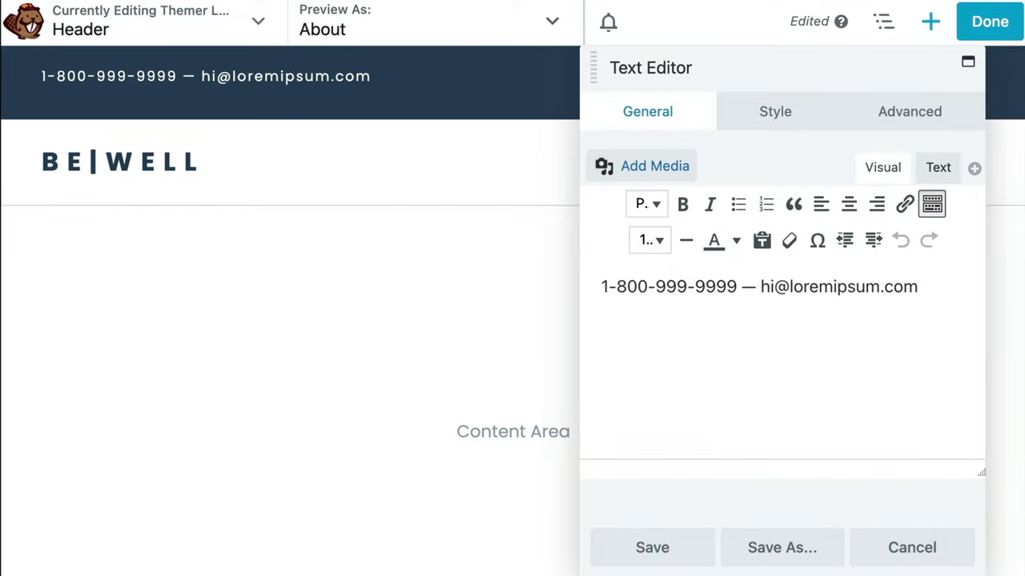
pyautogui.hotkey('ctrl', 'a')
pyautogui.hotkey('ctrl', 'v')
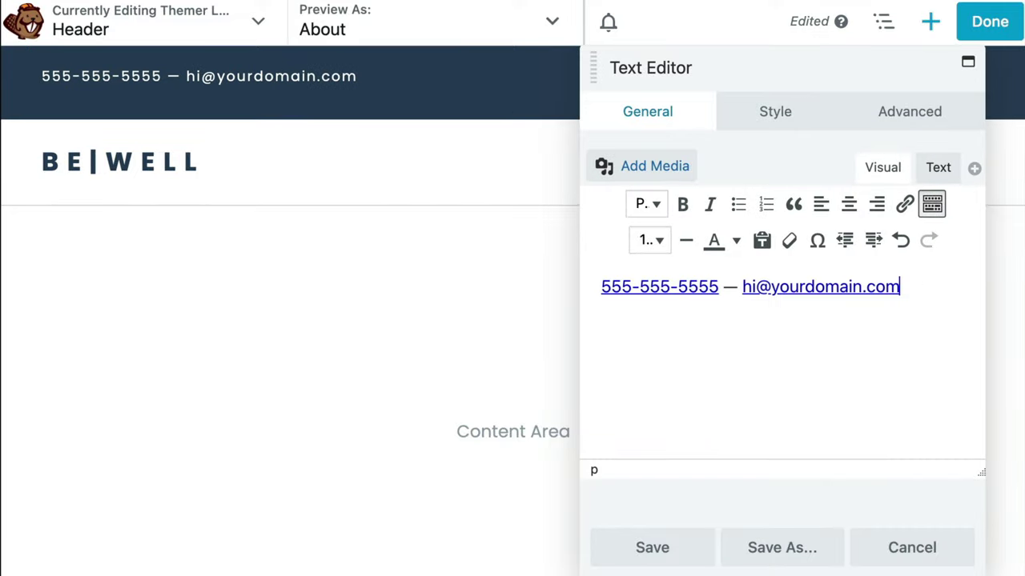
pyautogui.press('Escape')
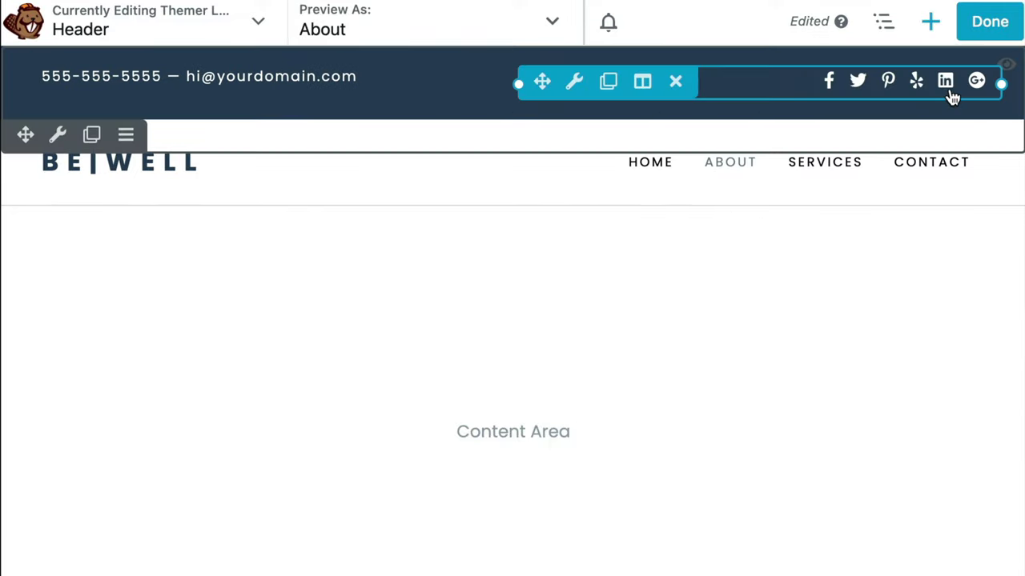
# Step: Trim the social icons to Facebook, LinkedIn and Instagram, replacing Google+ with Instagram, and save
pyautogui.click(959, 97)
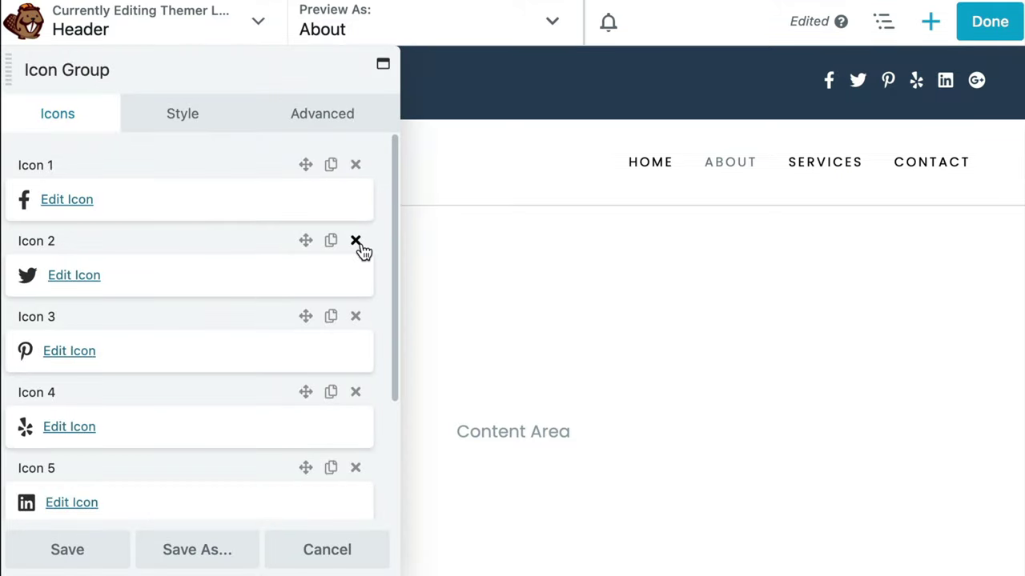
pyautogui.click(355, 241)
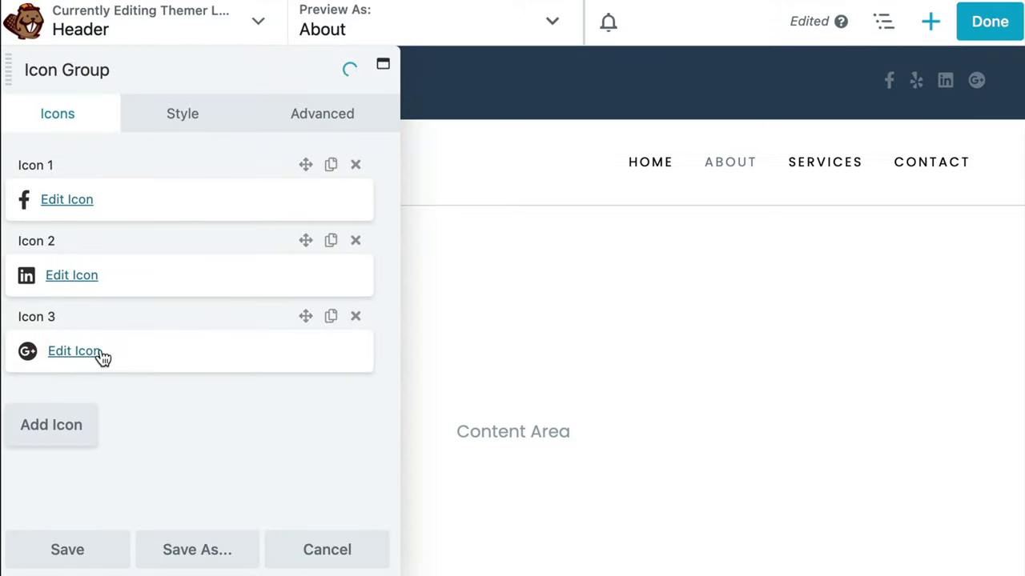
pyautogui.click(103, 357)
pyautogui.click(156, 214)
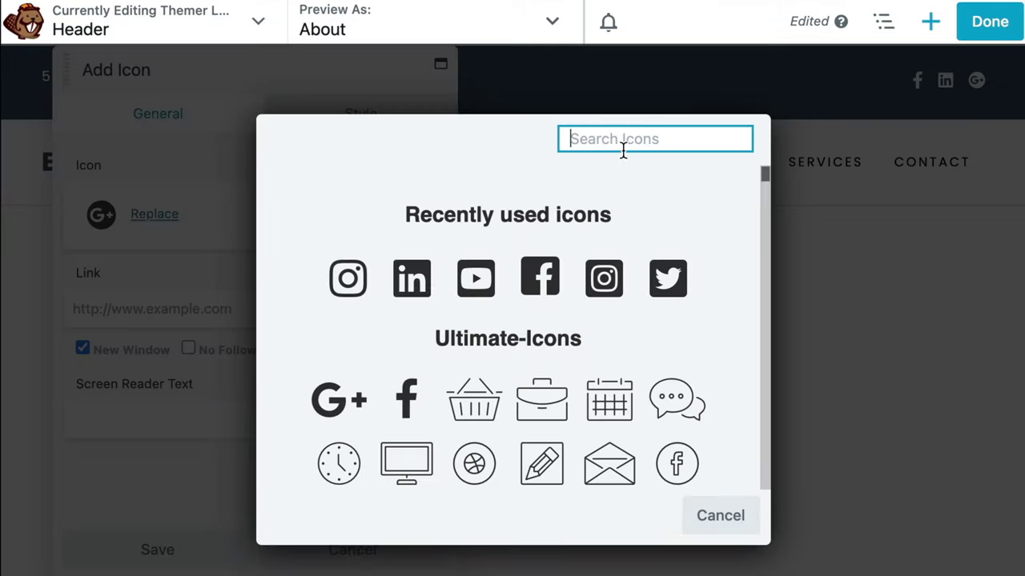
pyautogui.click(349, 282)
pyautogui.click(154, 551)
pyautogui.click(152, 552)
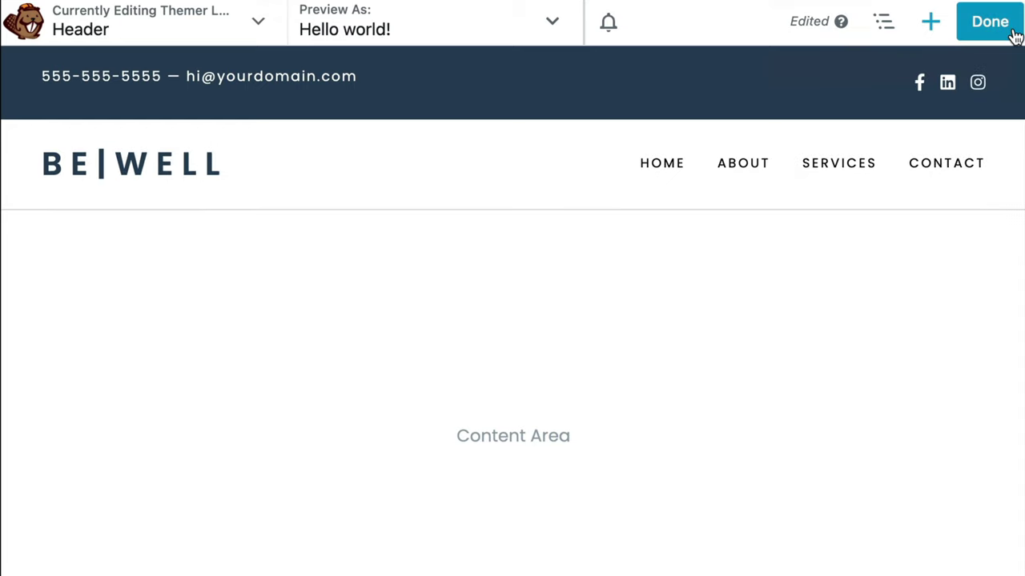
# Step: Finish editing the header to bring up the discard, draft and publish choices
pyautogui.click(1011, 34)
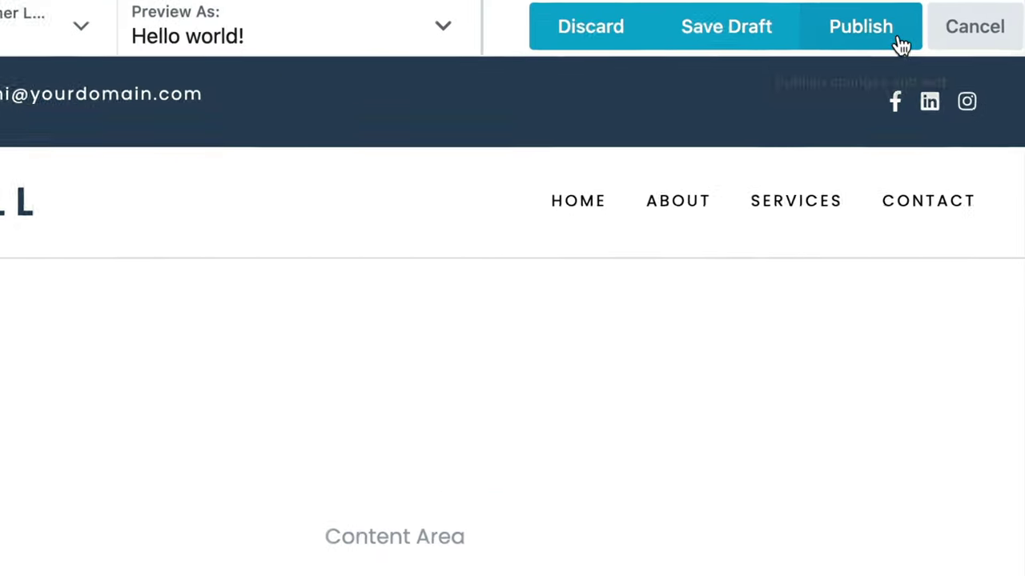